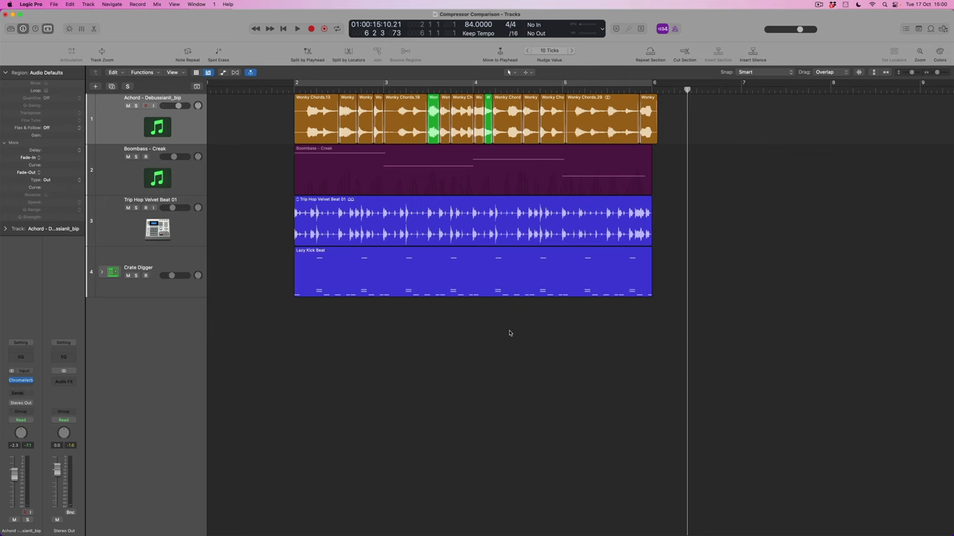
Insert a stereo Compressor (Dynamics > Compressor > Stereo) in the Stereo Out's Audio FX slot.
click(73, 380)
mouse_move(75, 468)
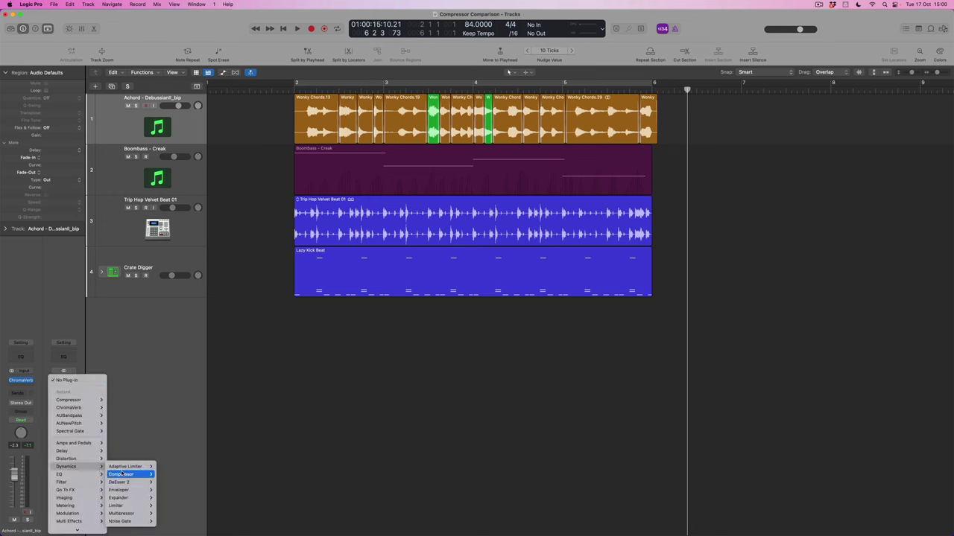
click(161, 476)
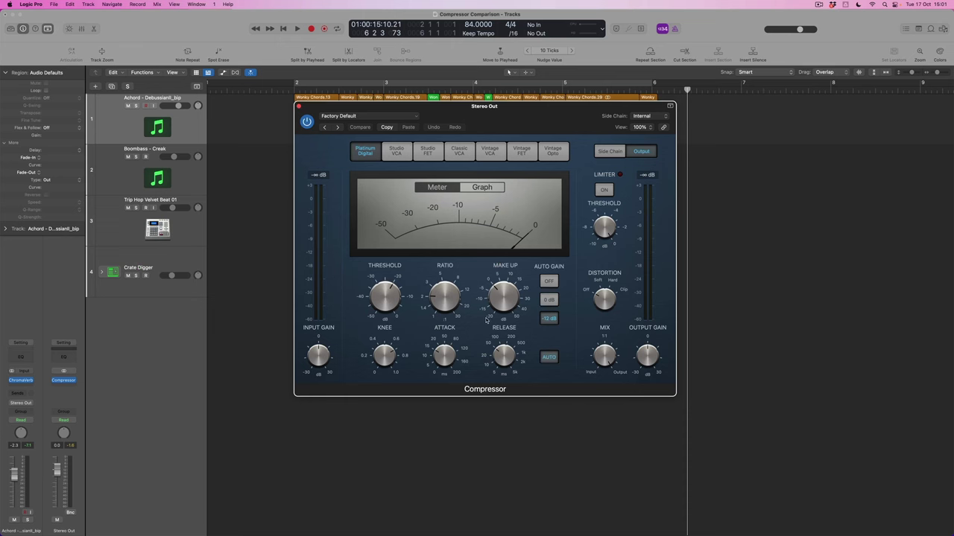
Set the Stereo Out Compressor's ratio to 2.7:1.
drag(452, 295, 456, 291)
mouse_move(468, 361)
Switch off Auto Gain and automatic Release, and enable Cycle looping over the beat.
click(549, 282)
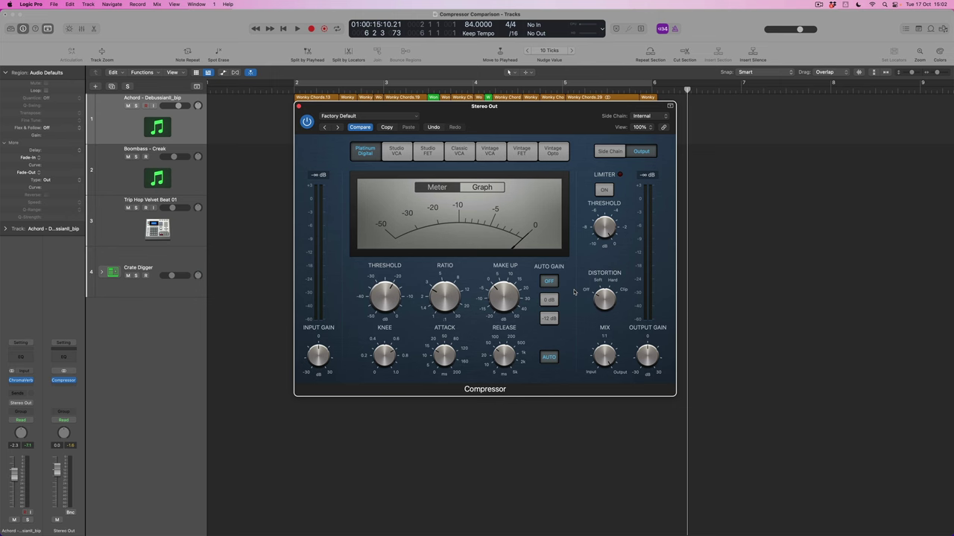
click(550, 359)
key(c)
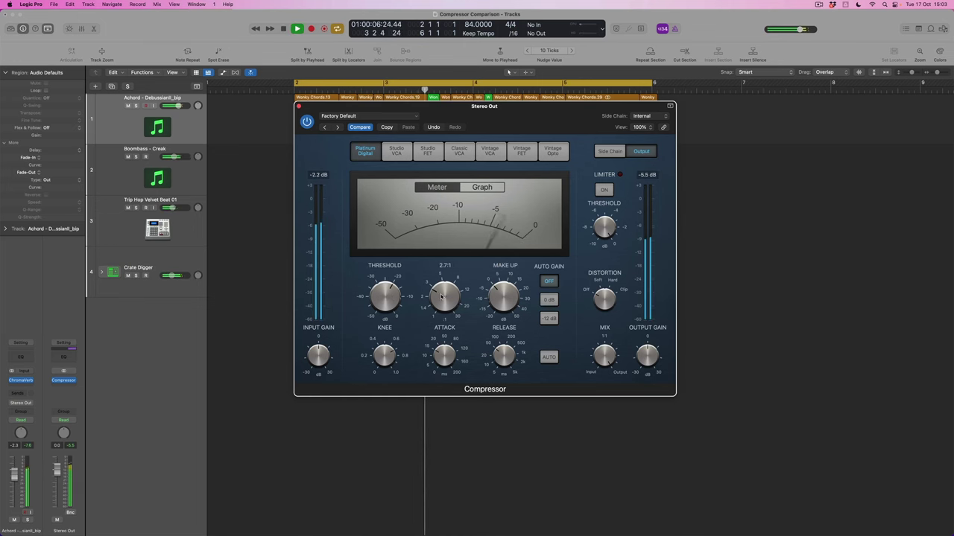
Set Make Up to 4.5 dB and Release to 19.0 ms, then stop playback.
mouse_move(505, 290)
drag(504, 290, 507, 286)
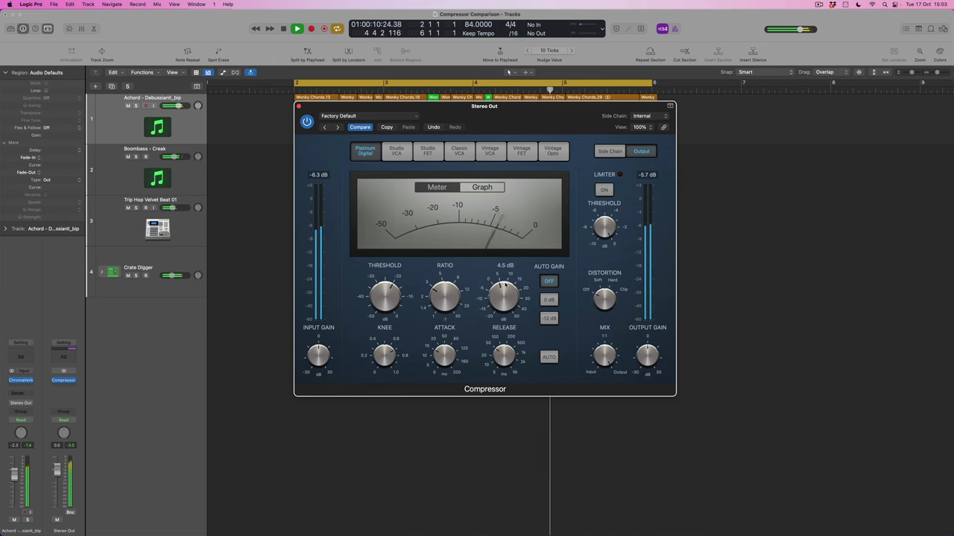
mouse_move(445, 358)
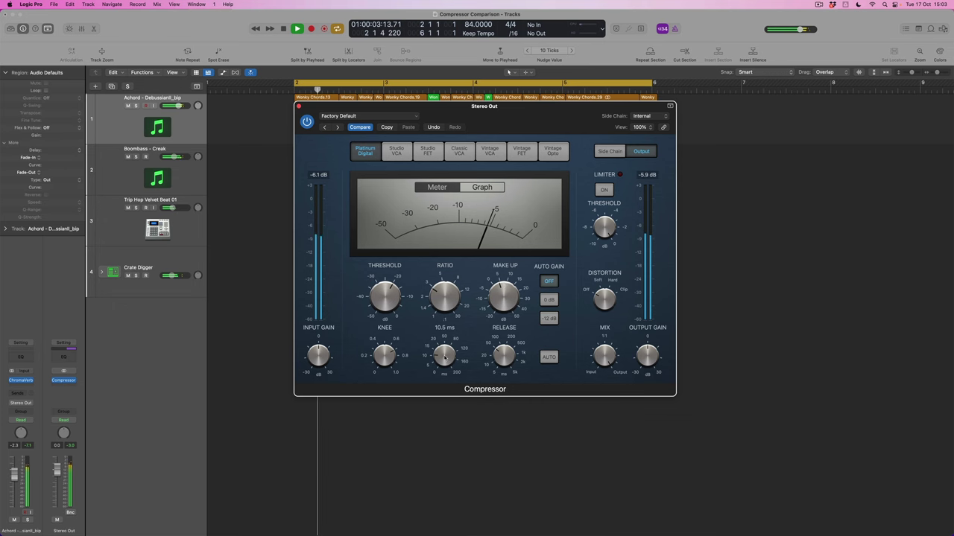
mouse_move(504, 358)
drag(504, 359, 503, 369)
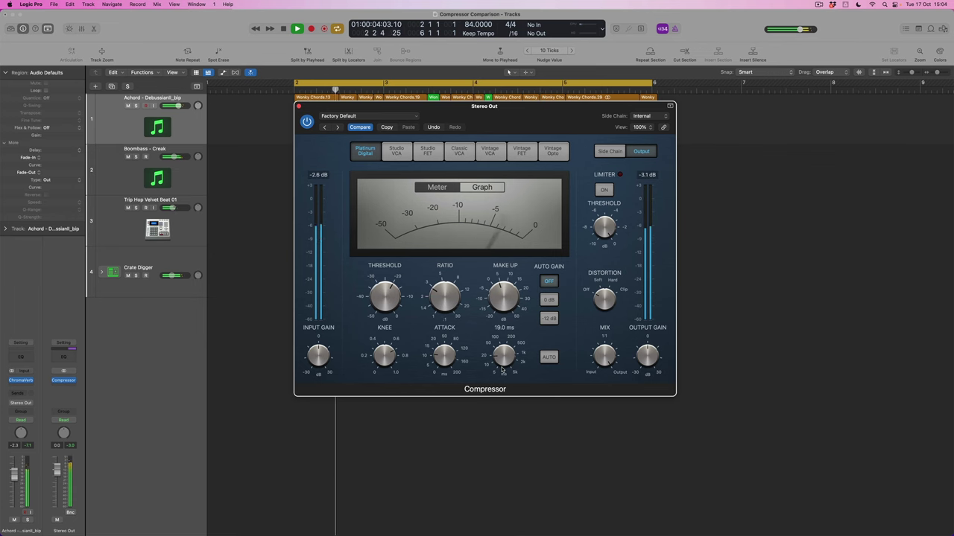
key(space)
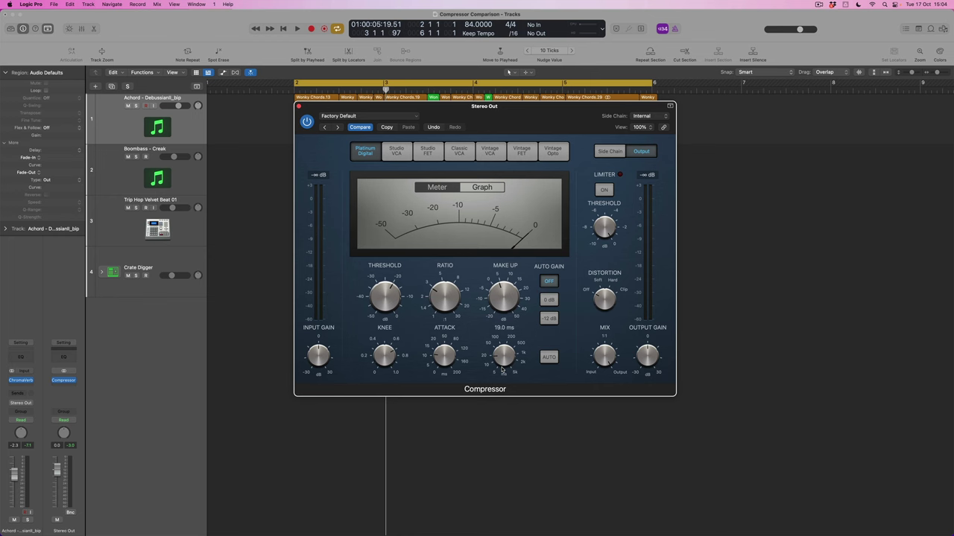
Nudge the Compressor's Release from 19.0 ms down to 18.0 ms.
mouse_move(401, 296)
mouse_move(443, 301)
mouse_move(497, 298)
mouse_move(452, 356)
mouse_move(509, 360)
mouse_move(508, 360)
mouse_down()
mouse_move(509, 339)
mouse_move(505, 358)
mouse_up()
Bypass the Compressor, play the looped beat, then switch the Compressor back on to compare.
click(310, 124)
key(space)
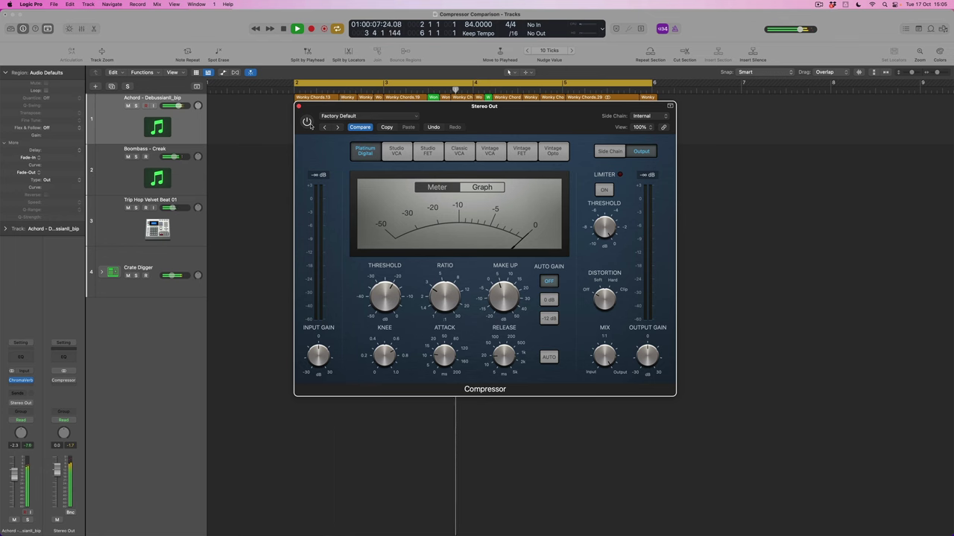
click(306, 122)
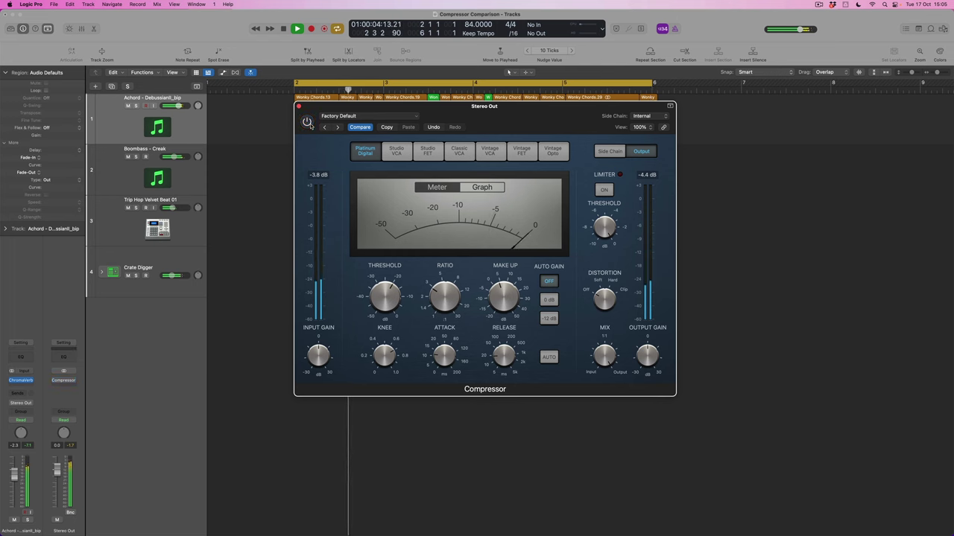
click(310, 124)
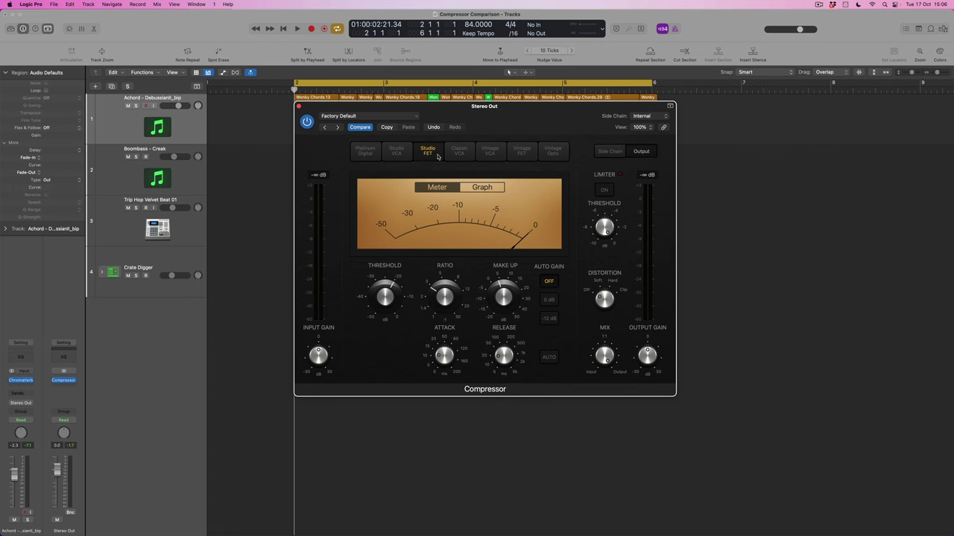
Toggle the compressor model between Vintage FET and Studio FET, ending on Studio FET.
click(521, 155)
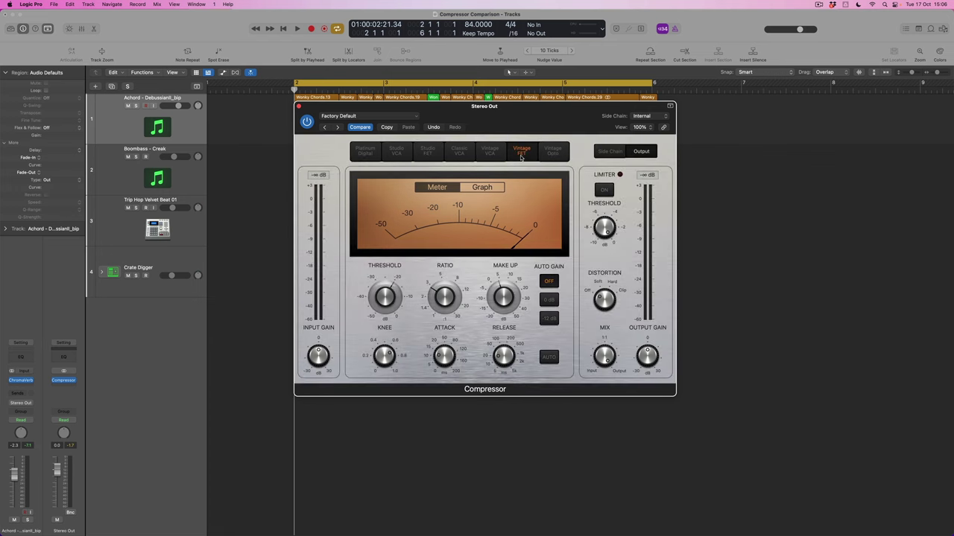
click(438, 153)
click(439, 155)
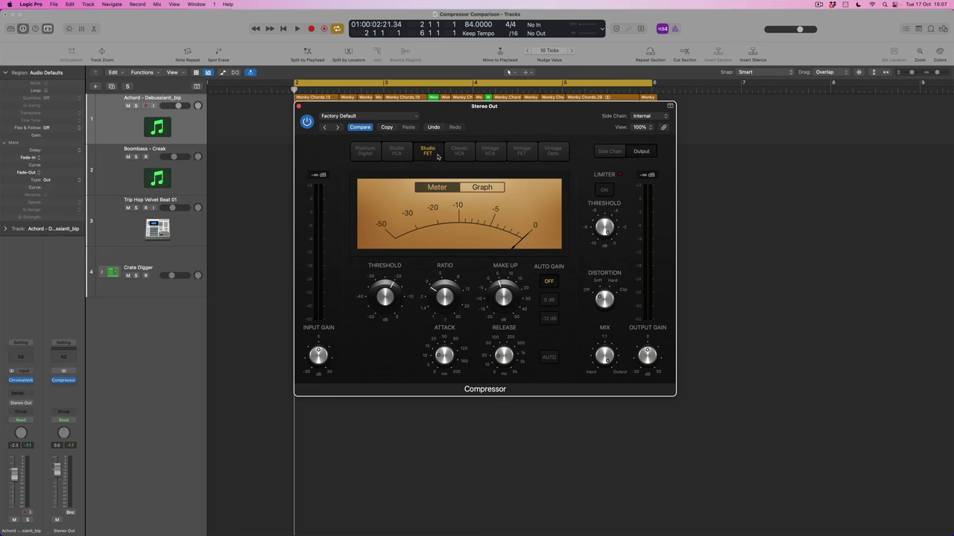
key(space)
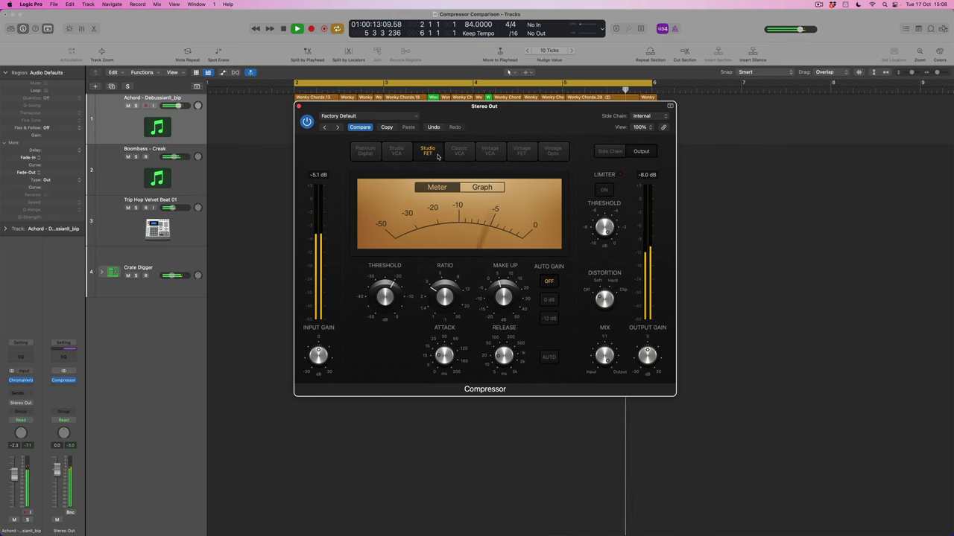
key(space)
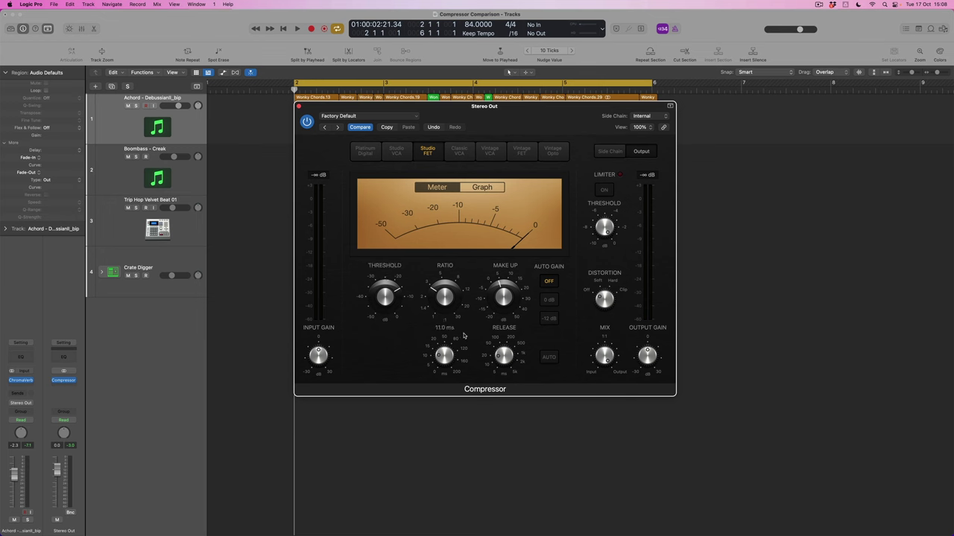
Restart playback and try the Release at 160 ms, then at 13 ms.
key(space)
mouse_move(392, 295)
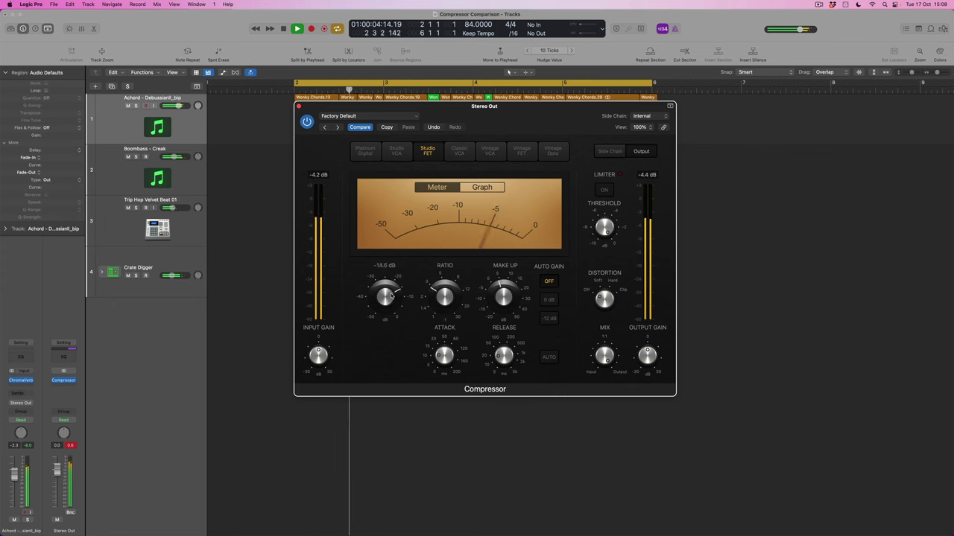
mouse_move(503, 348)
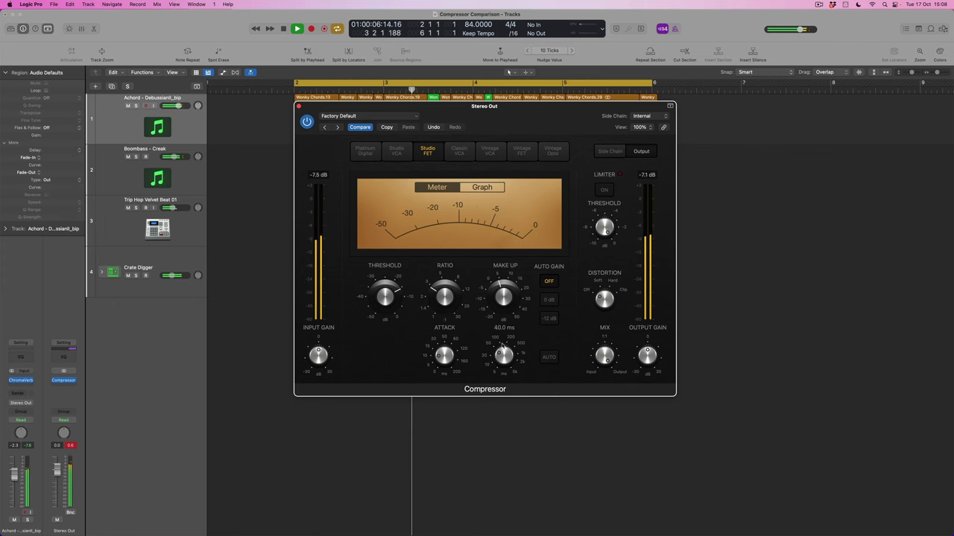
drag(503, 348, 504, 332)
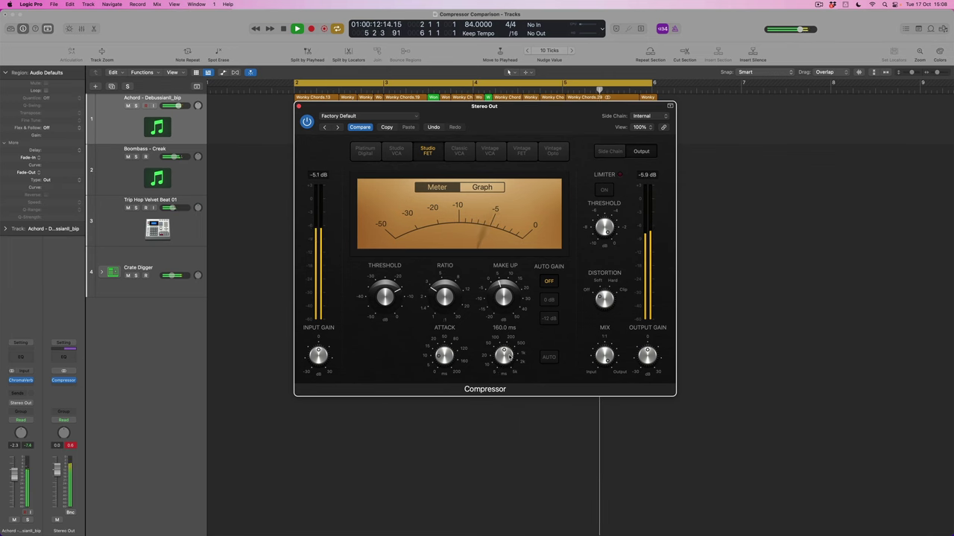
drag(509, 357, 506, 382)
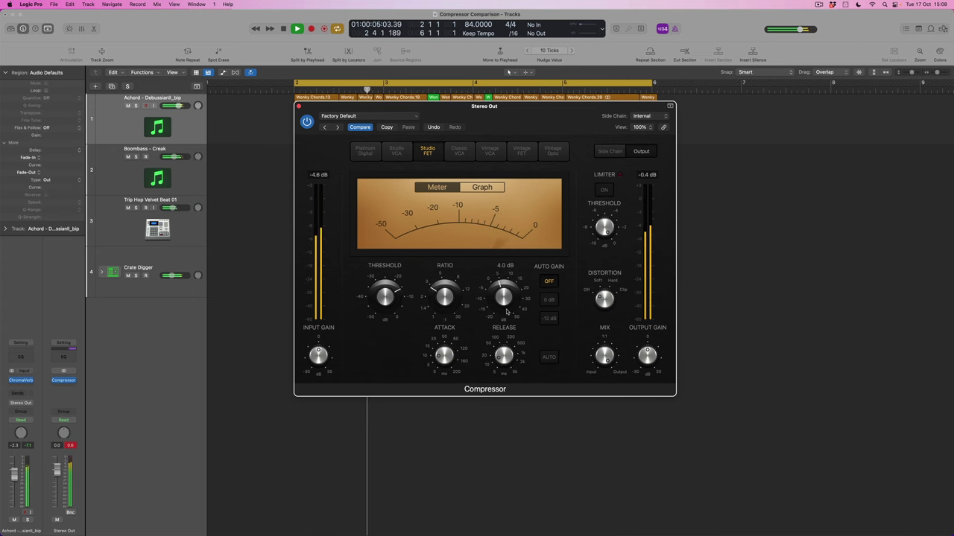
Lower make-up gain to 2.5 dB, set attack to 9.5 ms and release to 490 ms.
drag(506, 314, 507, 328)
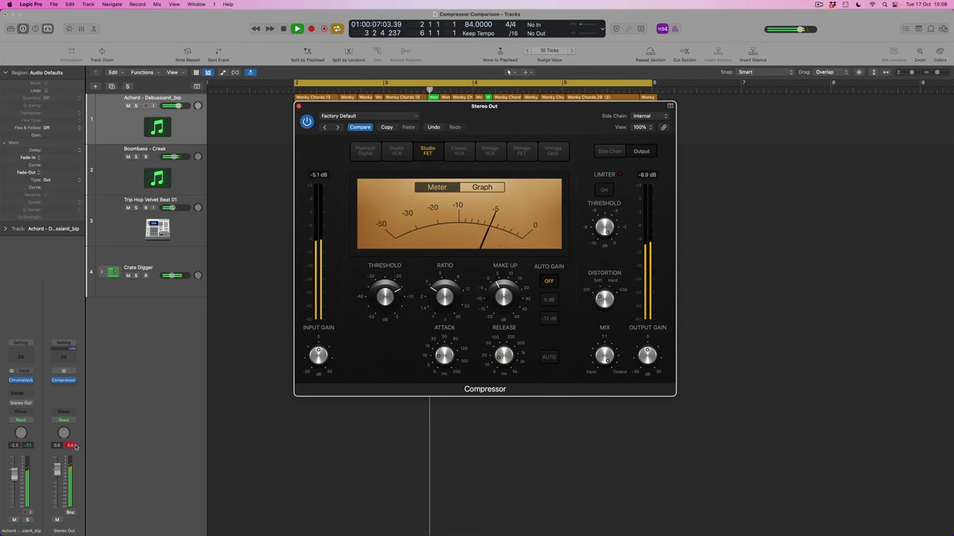
click(395, 417)
drag(444, 356, 444, 357)
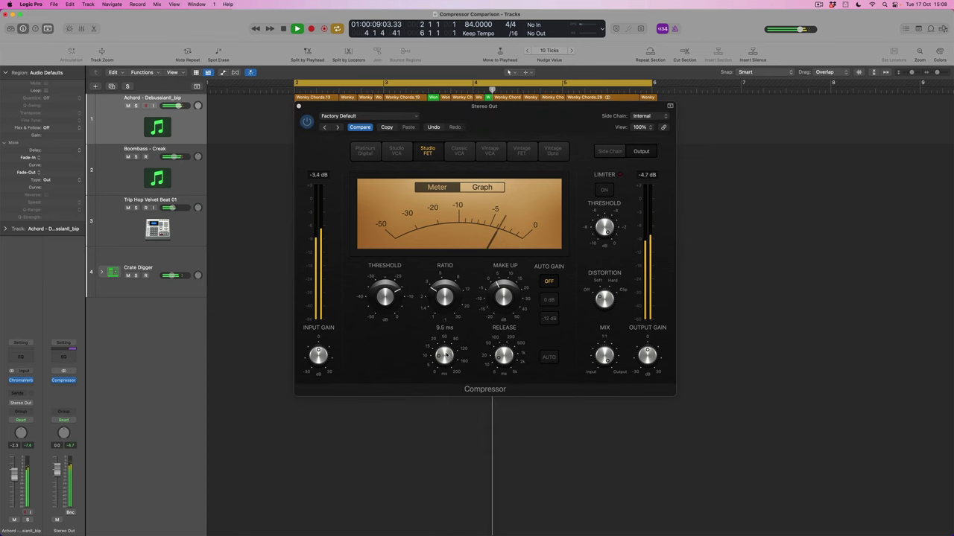
click(504, 355)
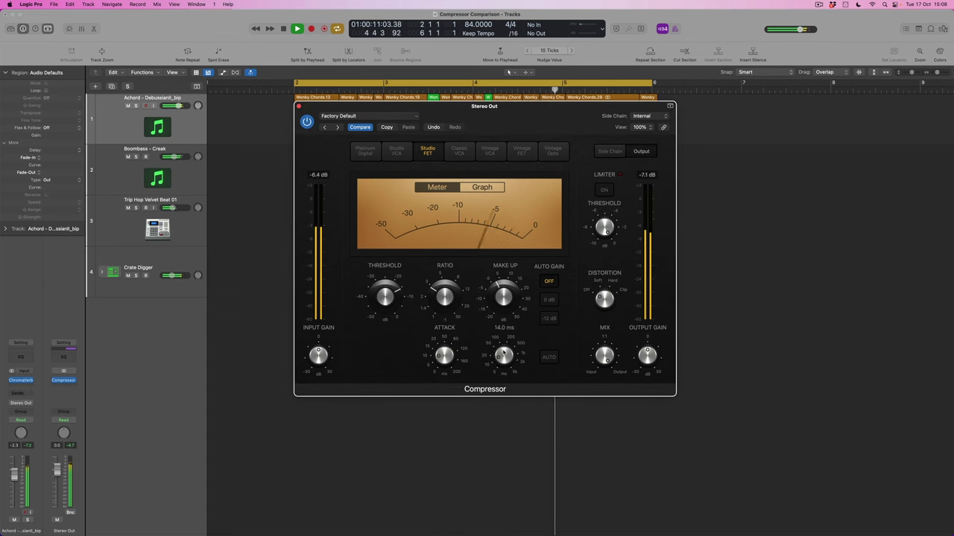
drag(504, 351, 508, 318)
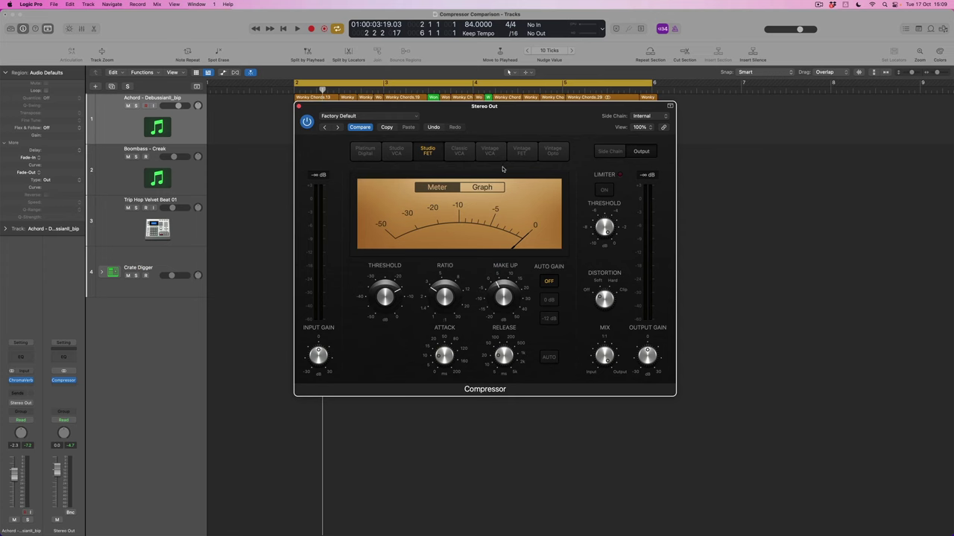
Switch to Vintage FET, replay from cycle start, set threshold -22 dB and release 77.0 ms.
click(523, 151)
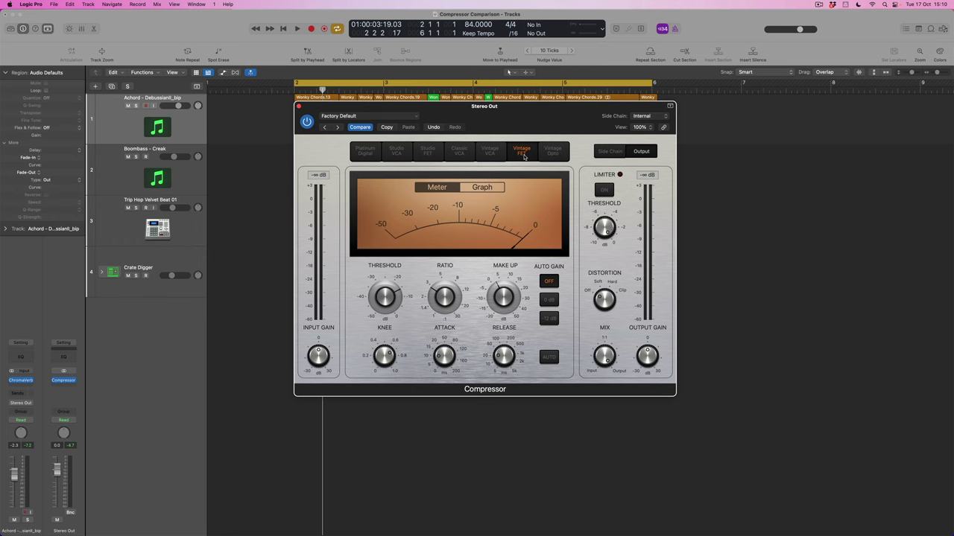
key(space)
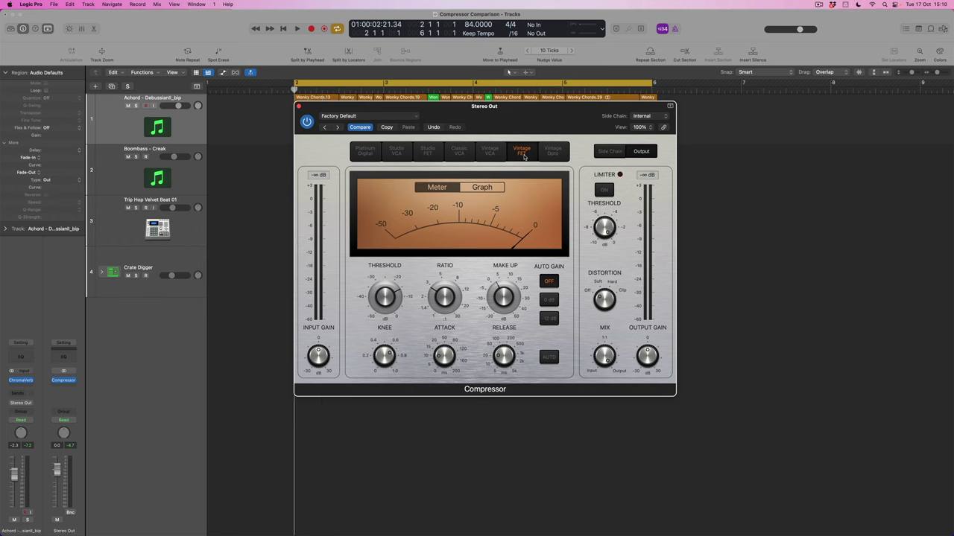
key(space)
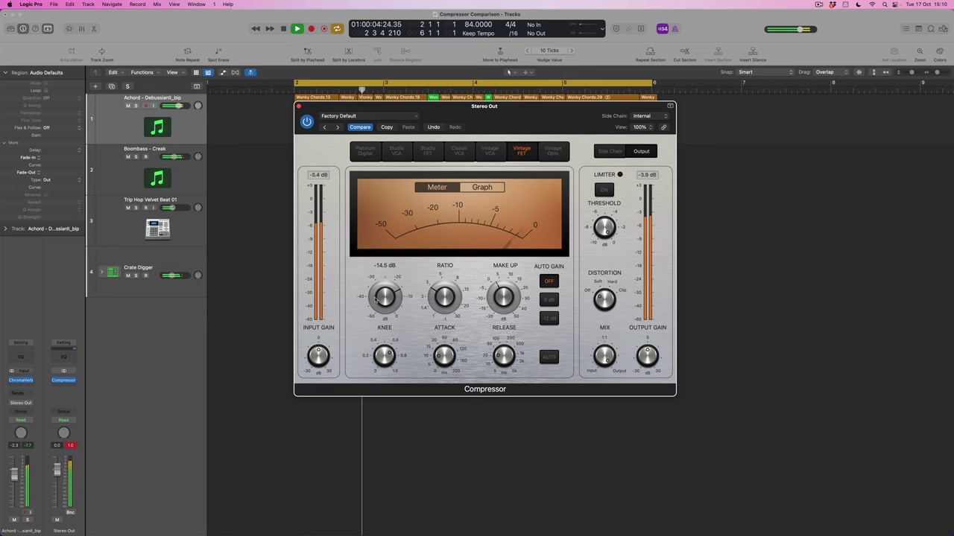
drag(385, 297, 385, 310)
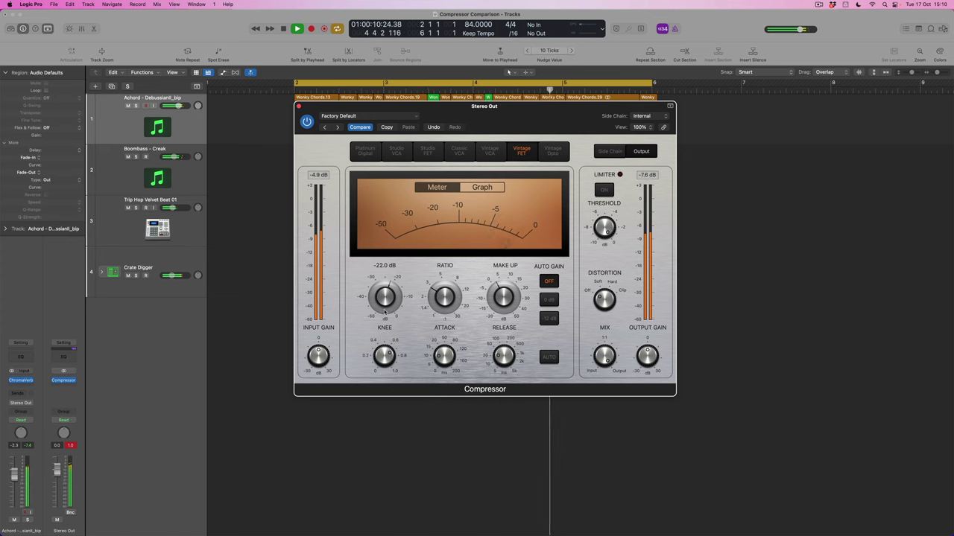
click(374, 468)
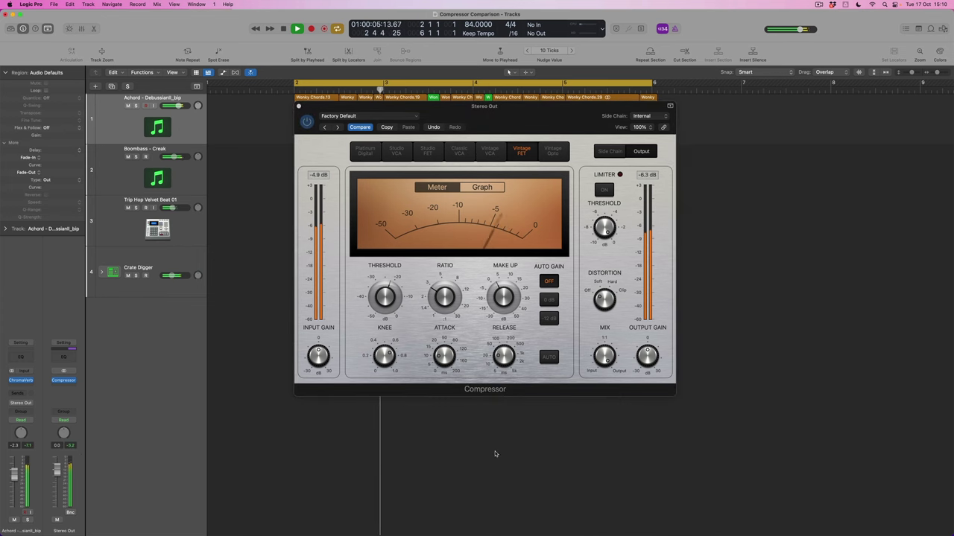
click(506, 350)
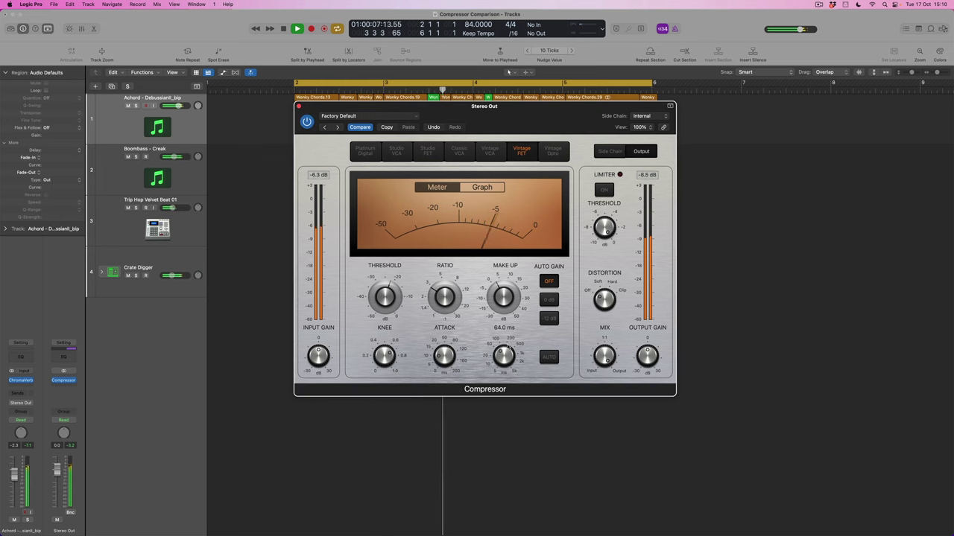
scroll(506, 349, up, 3)
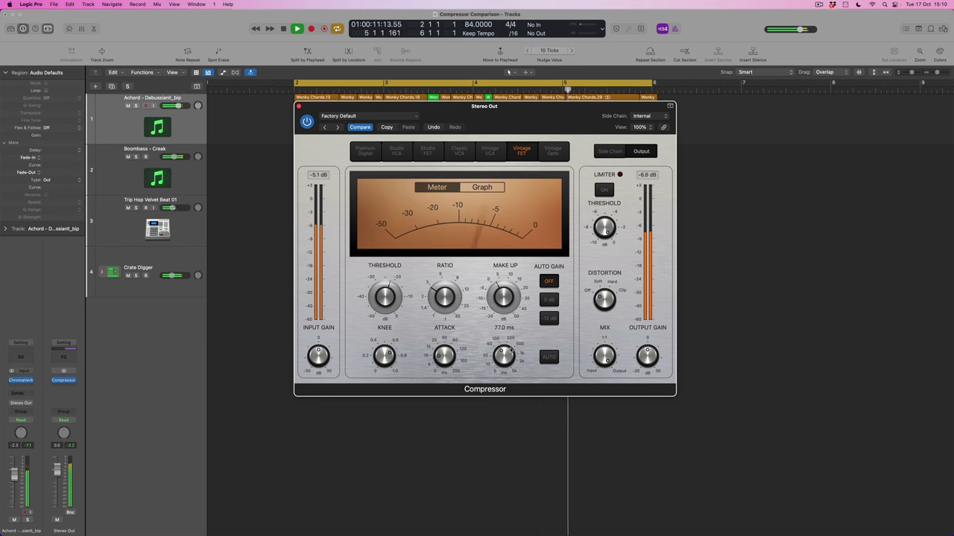
Compare Studio FET at -15 dB threshold with Vintage FET at -19 dB threshold.
click(429, 154)
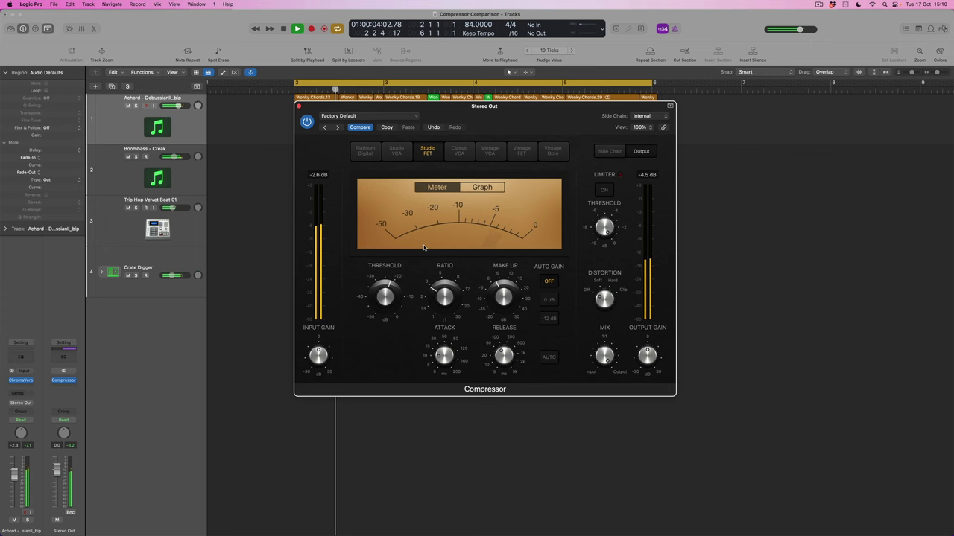
drag(384, 292, 385, 273)
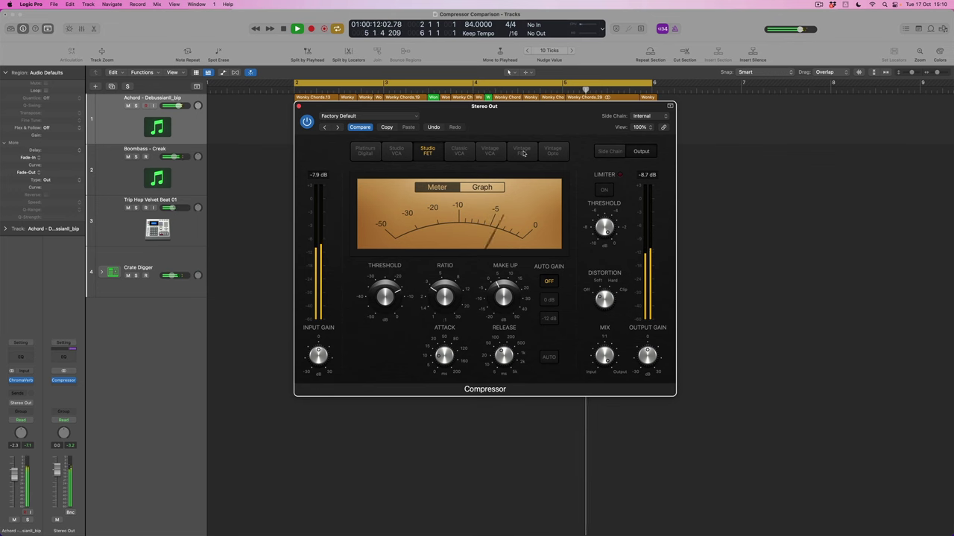
click(522, 150)
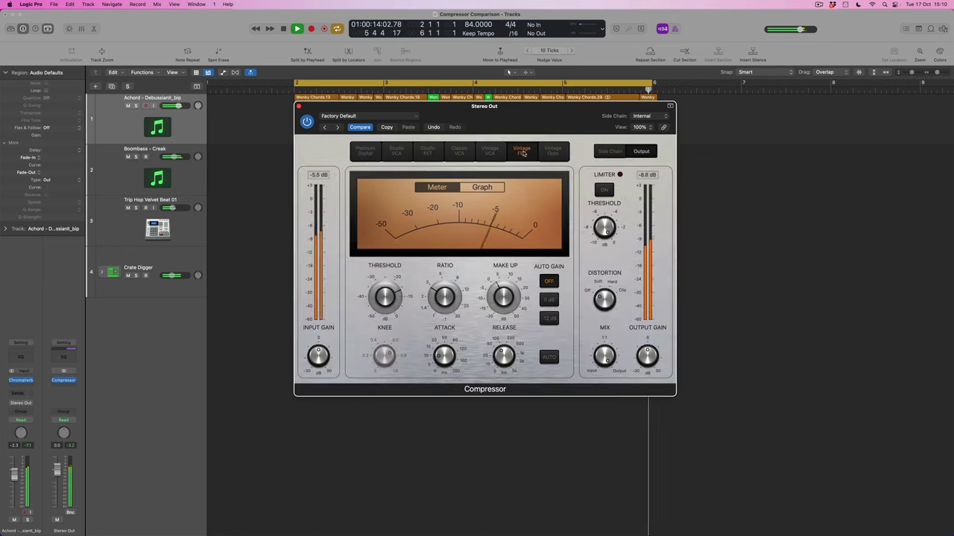
drag(397, 295, 385, 302)
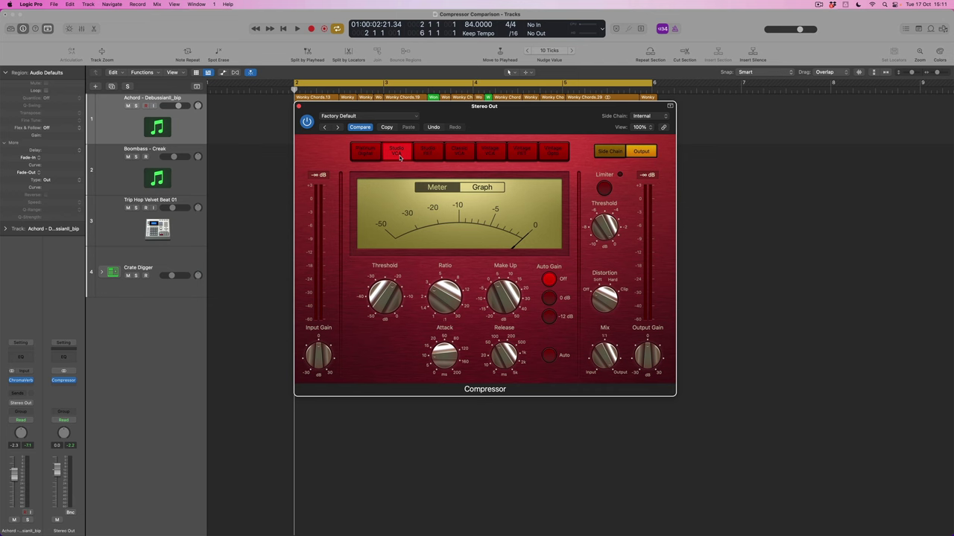
Play the beat and set the Studio VCA release to 130 ms and make-up gain to 3.5 dB.
key(space)
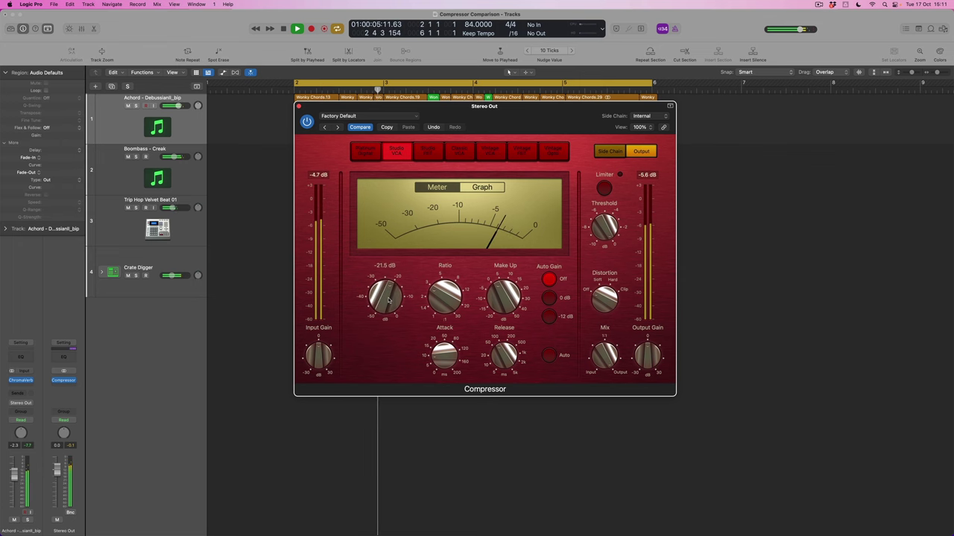
mouse_move(442, 351)
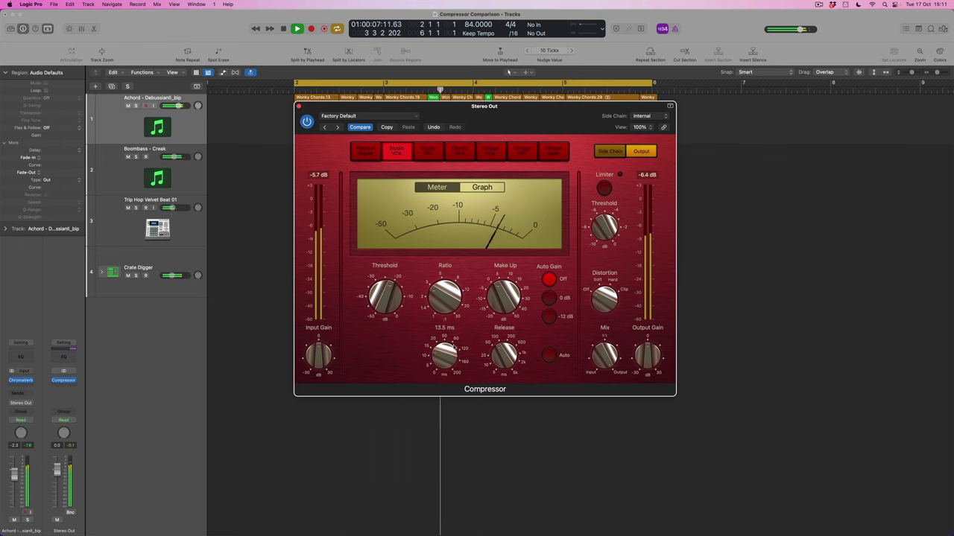
mouse_move(504, 351)
scroll(505, 351, up, 2)
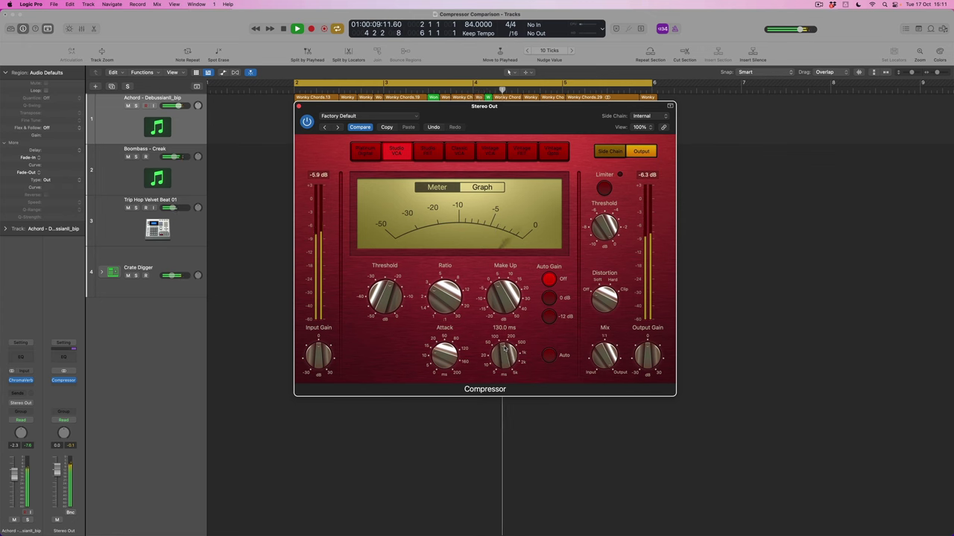
mouse_move(502, 297)
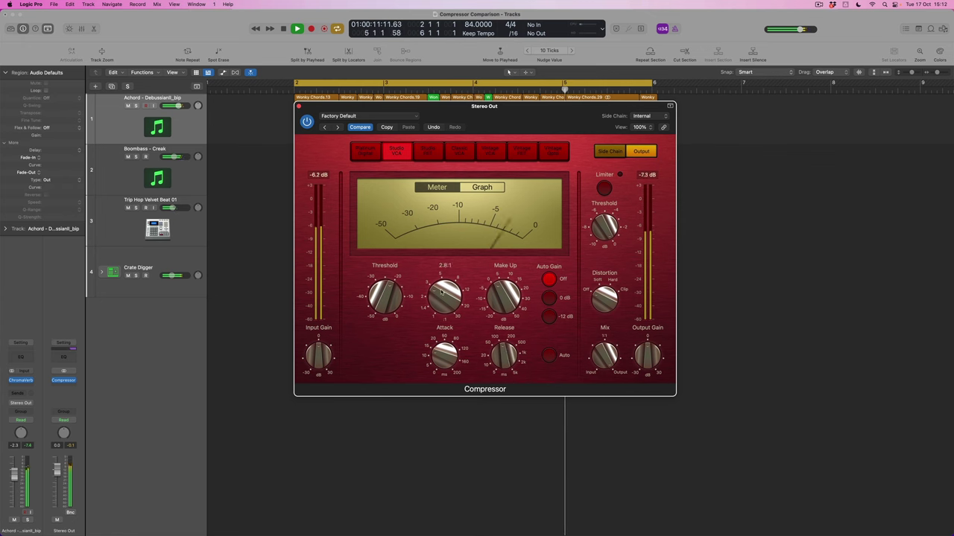
scroll(502, 298, up, 2)
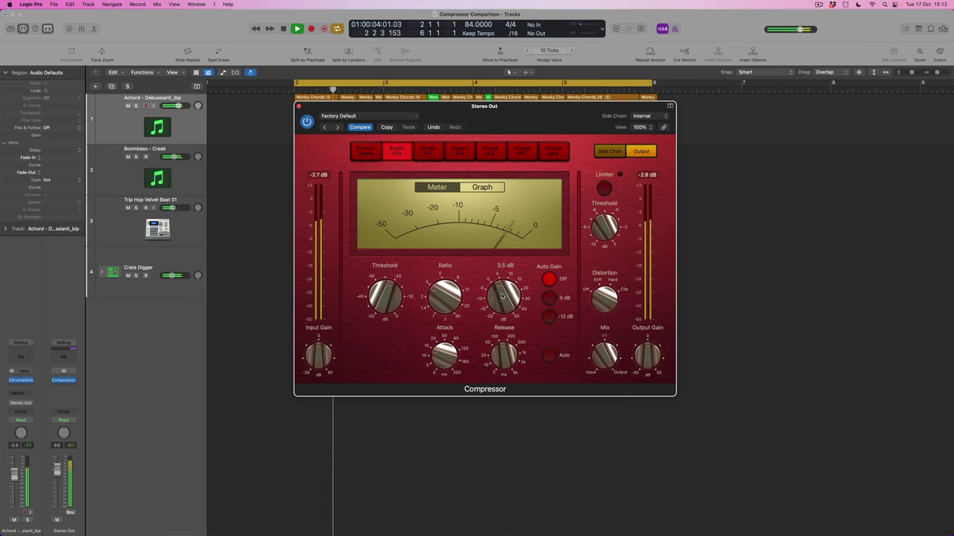
mouse_move(439, 280)
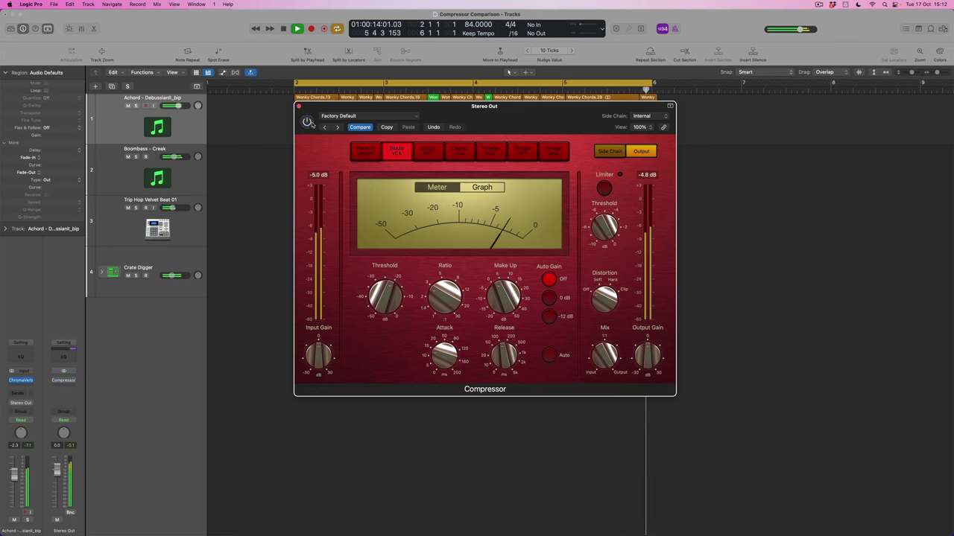
A/B the Studio VCA against bypass, re-enable it, and lengthen the attack to 19 ms.
click(308, 122)
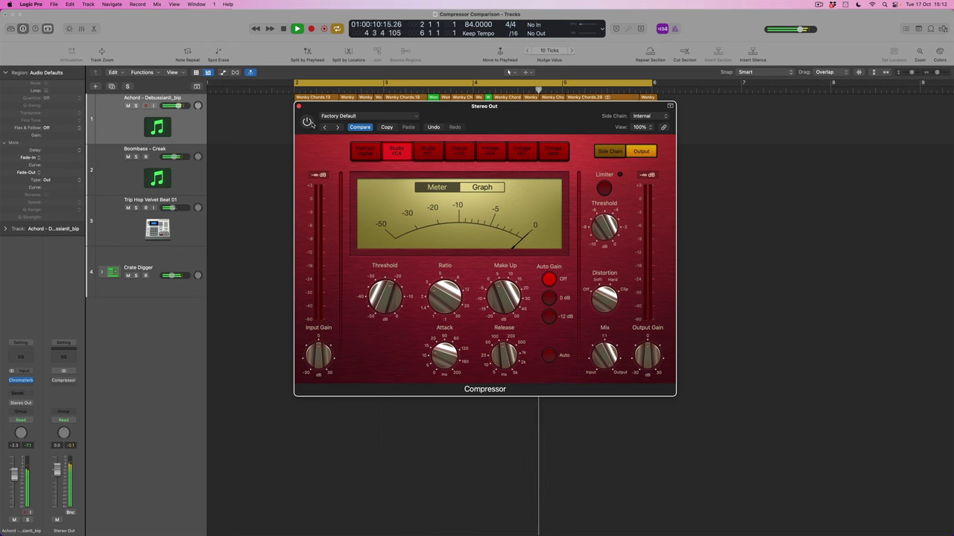
click(307, 122)
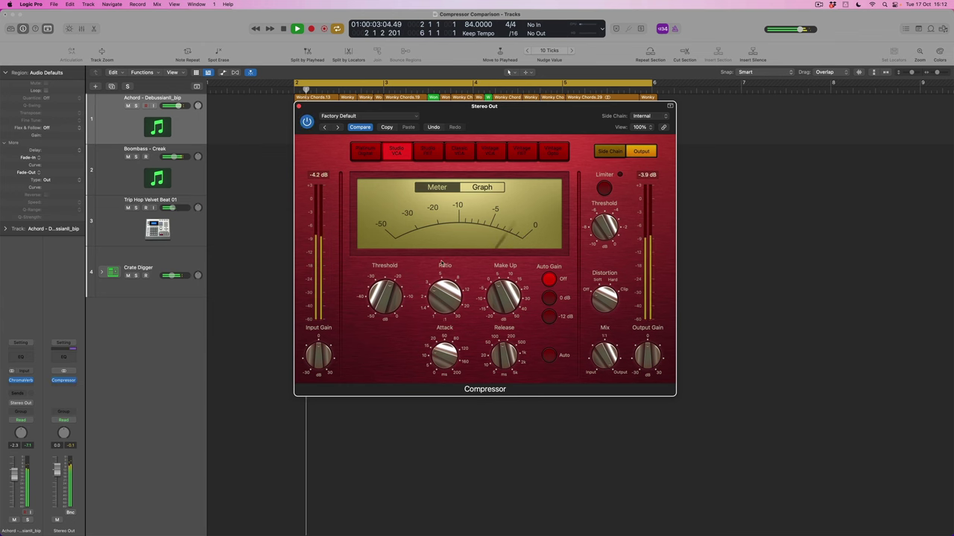
drag(444, 353, 445, 336)
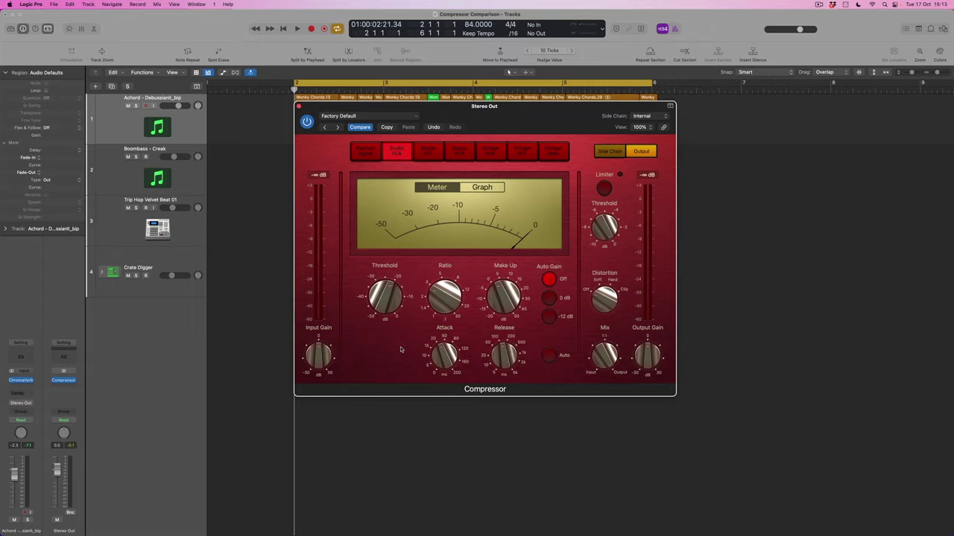
Switch the Compressor to the Classic VCA model and play the beat through it.
click(459, 152)
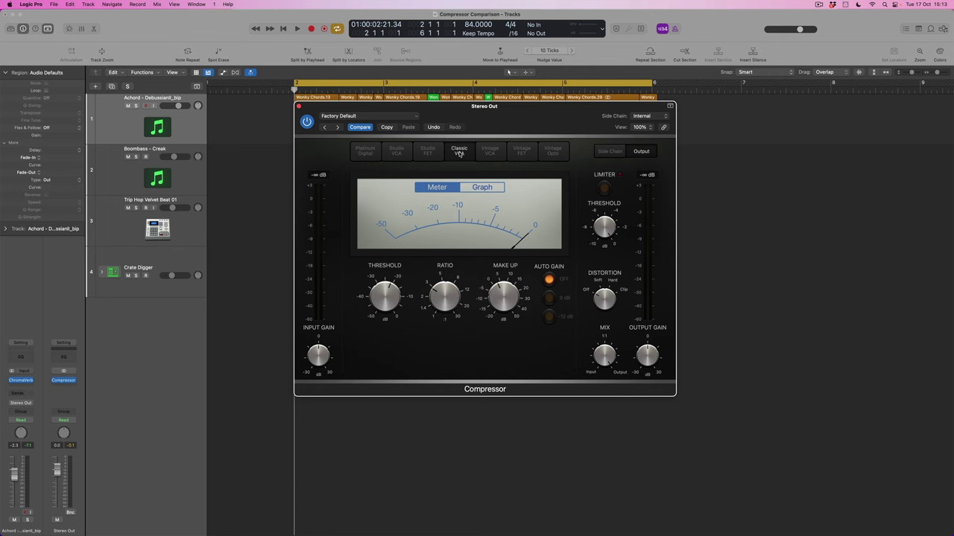
key(space)
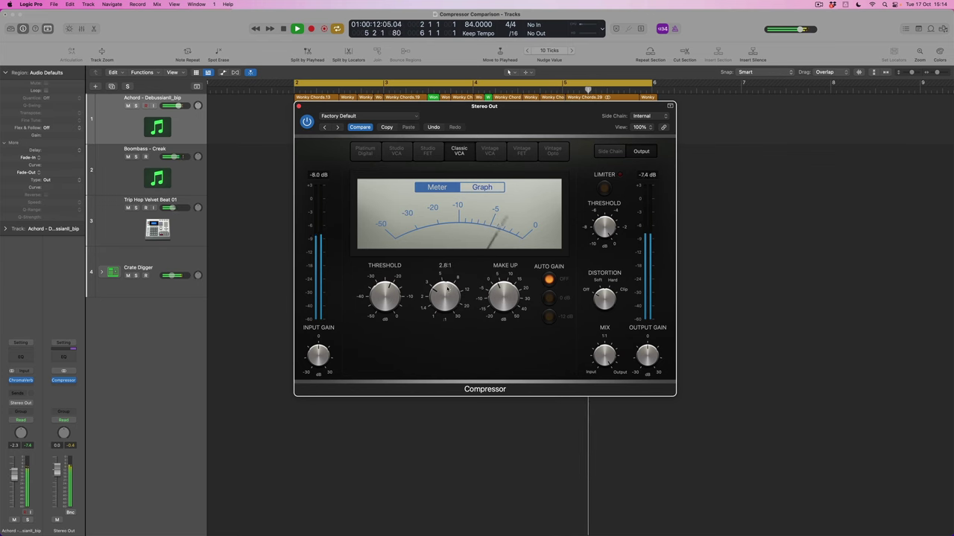
Turn the Classic VCA ratio up to 9.0:1 while listening, then stop playback.
mouse_move(447, 268)
drag(447, 268, 445, 254)
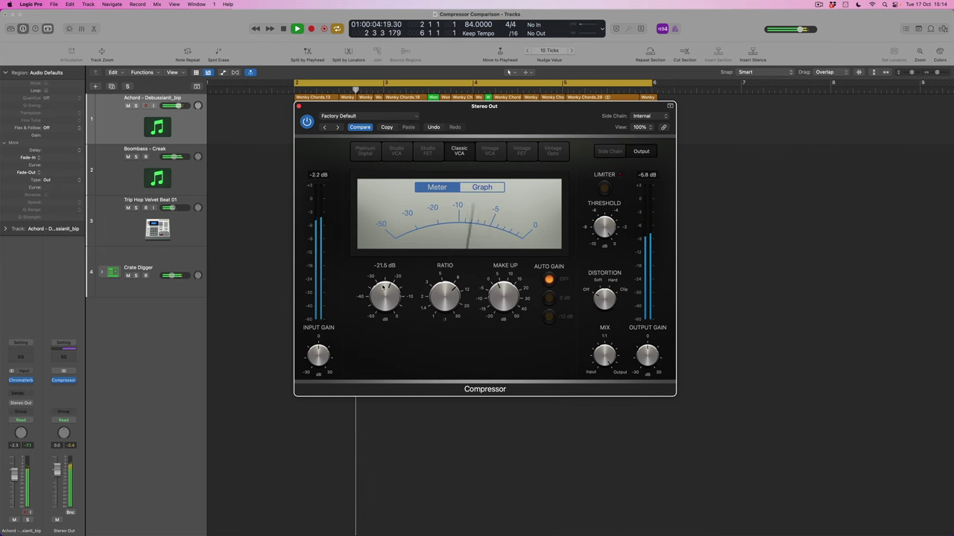
mouse_move(381, 289)
mouse_move(511, 293)
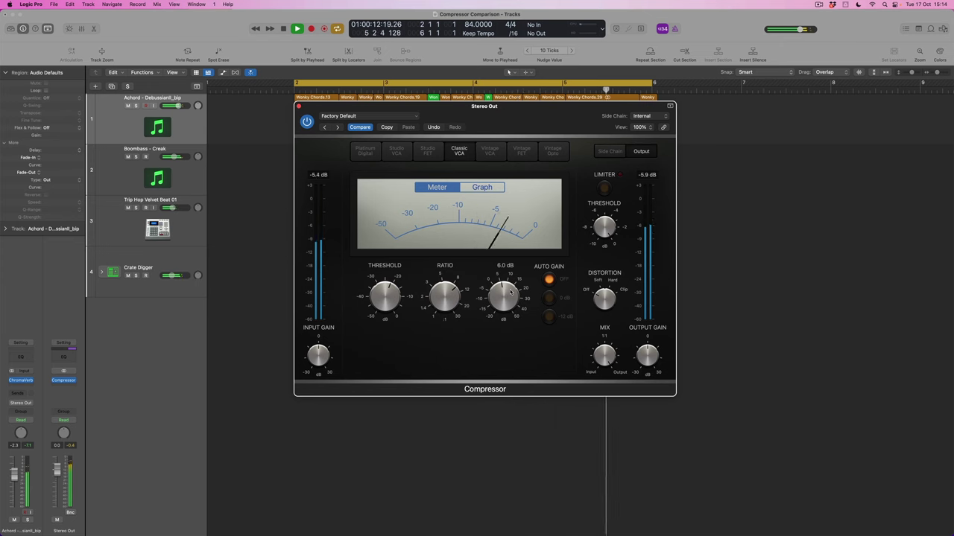
key(space)
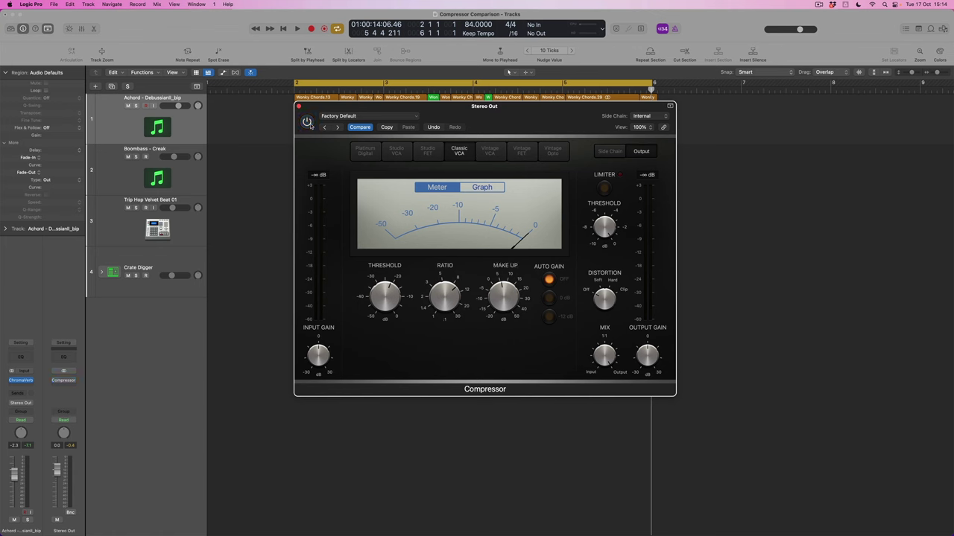
Restart the beat and switch the Stereo Out Compressor back on from bypass.
key(space)
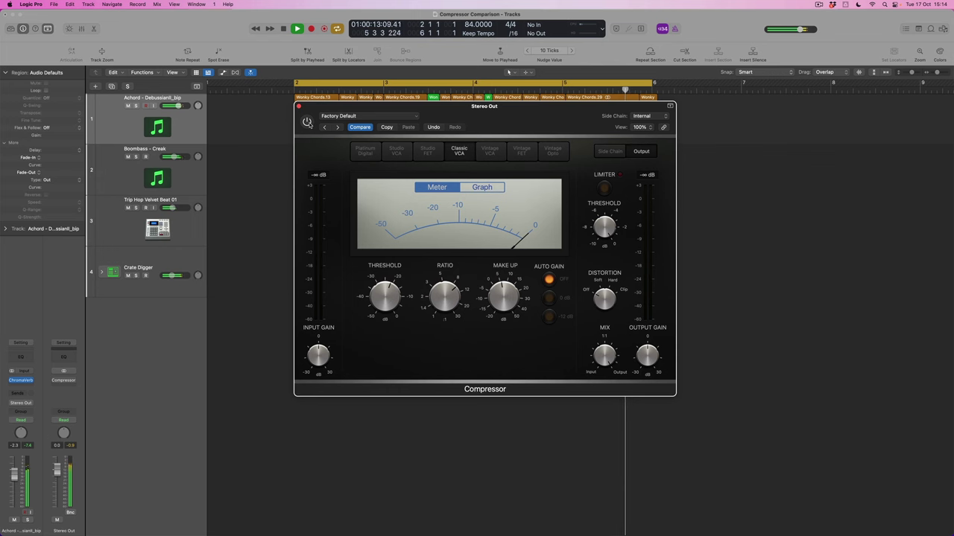
click(307, 122)
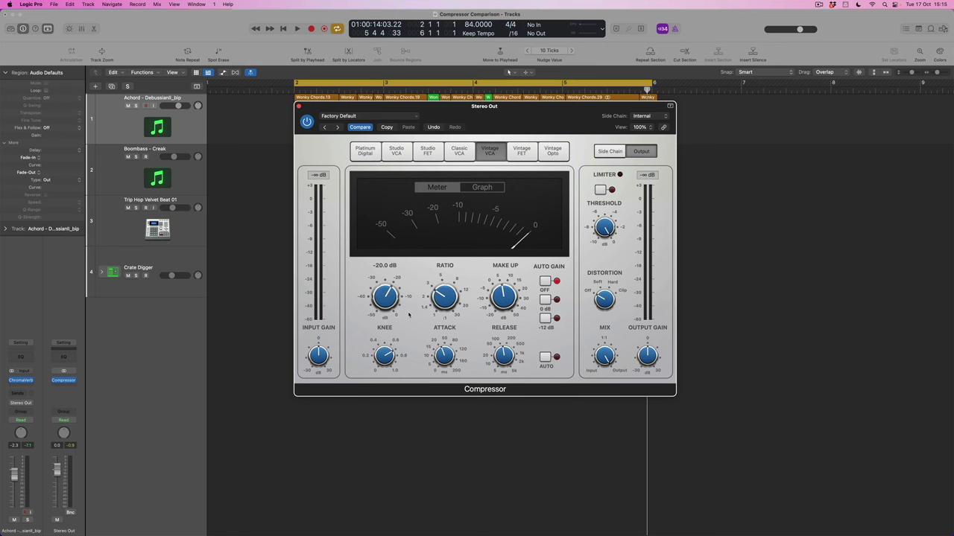
Play from the cycle start, set Vintage VCA make-up gain to 4.0 dB, and A/B it against bypass.
key(space)
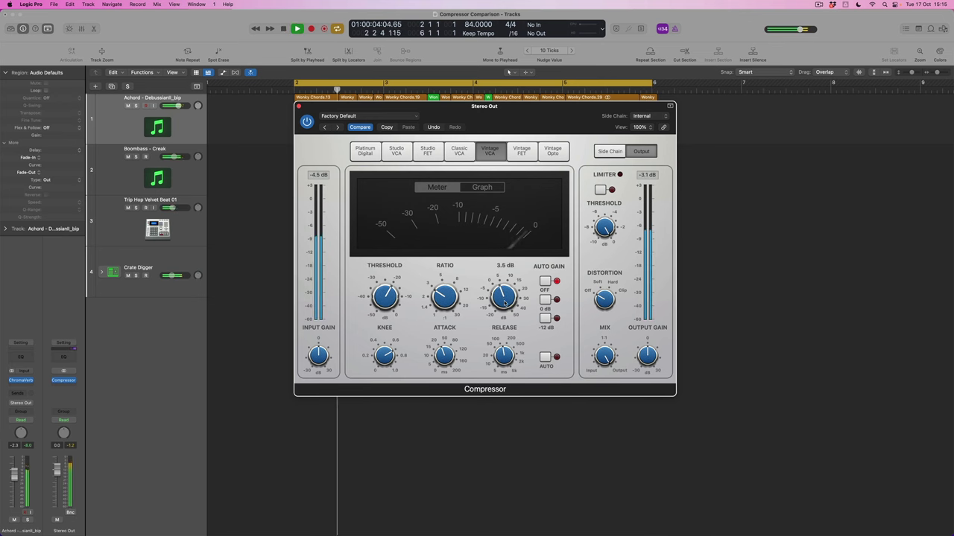
scroll(504, 302, up, 1)
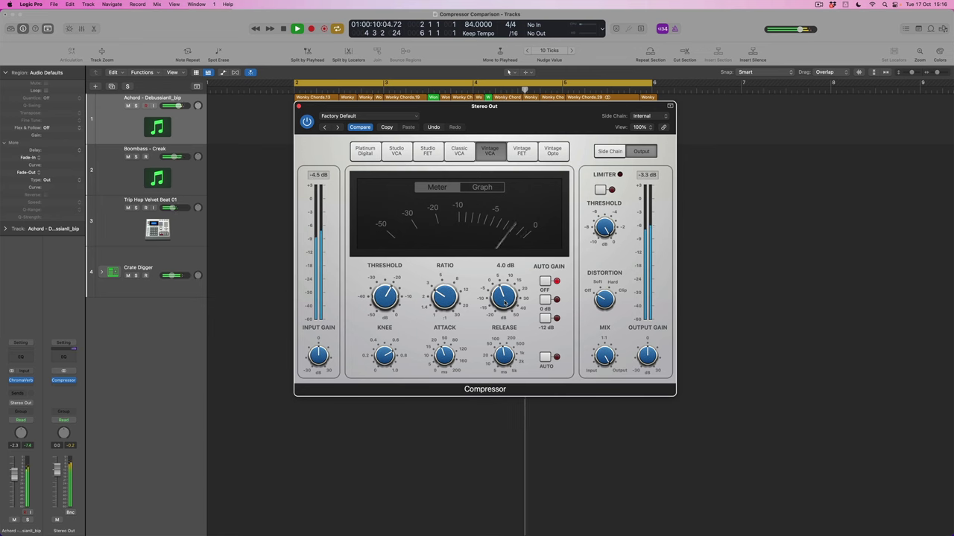
mouse_move(395, 301)
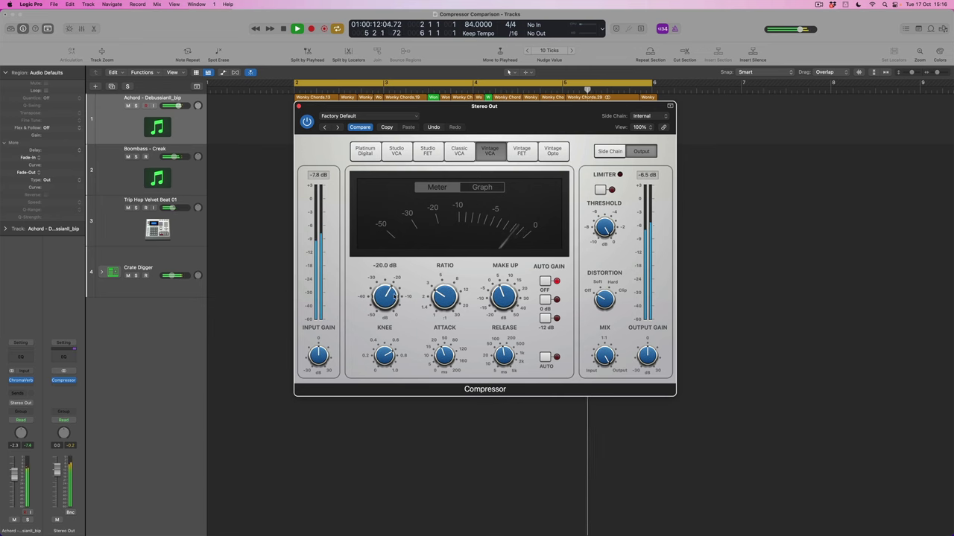
click(307, 122)
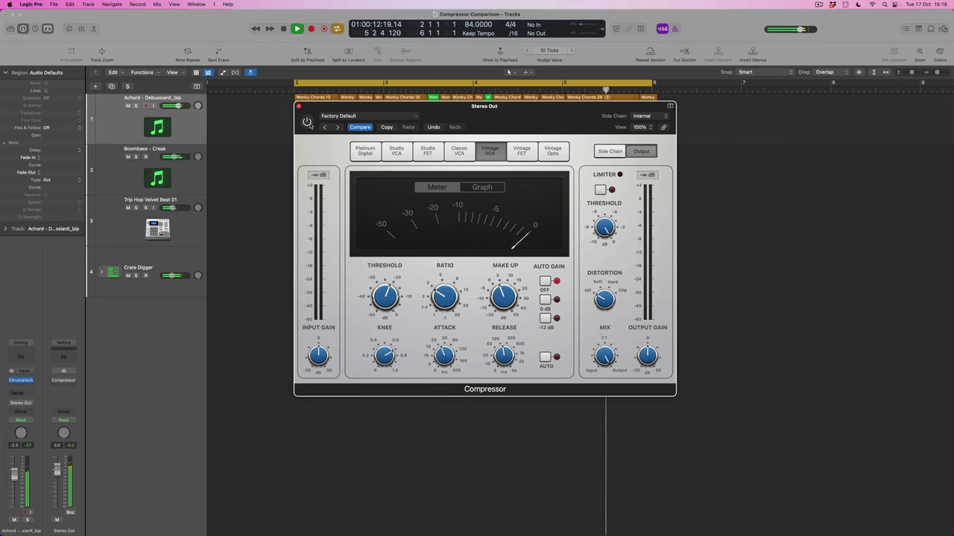
click(307, 123)
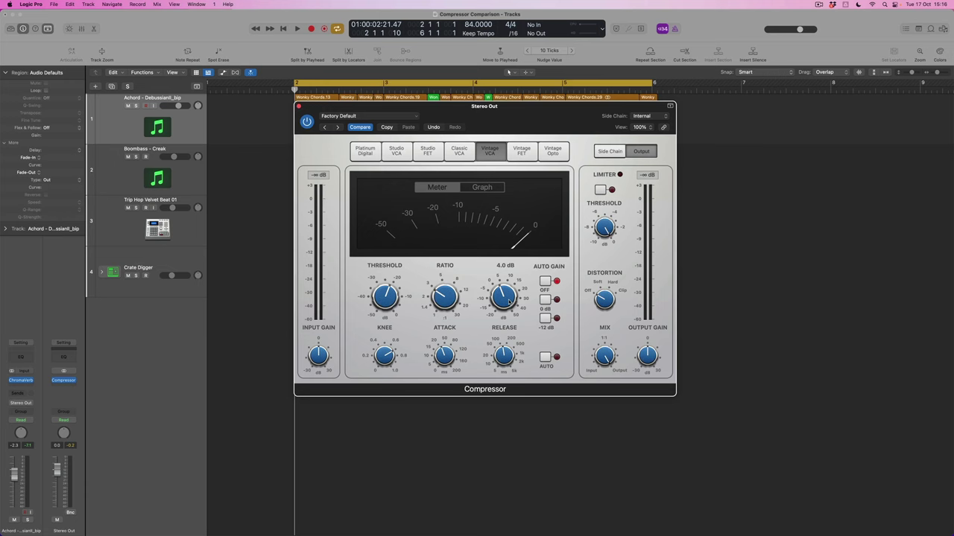
Select the Vintage Opto circuit model in the Stereo Out Compressor.
click(558, 153)
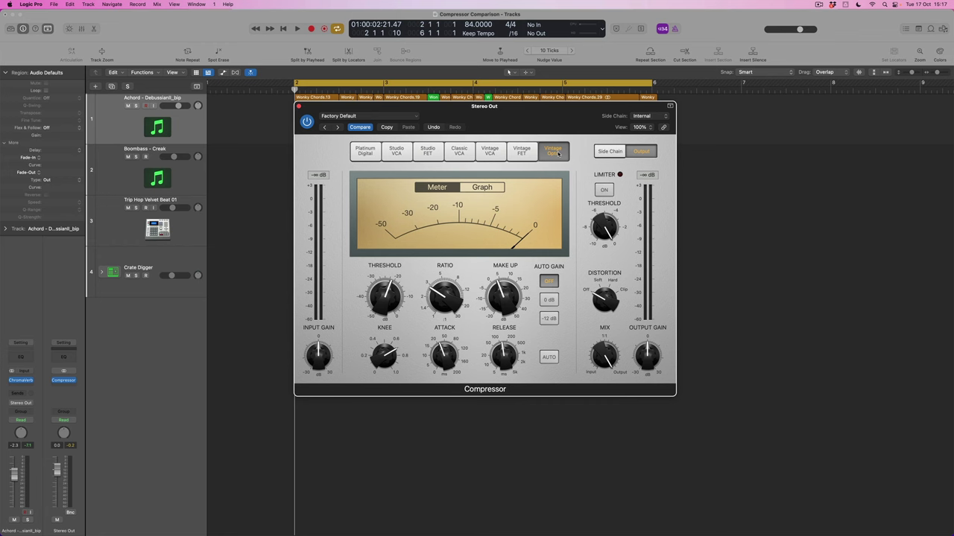
Play the beat through Vintage Opto and clear the Stereo Out peak level readout.
key(space)
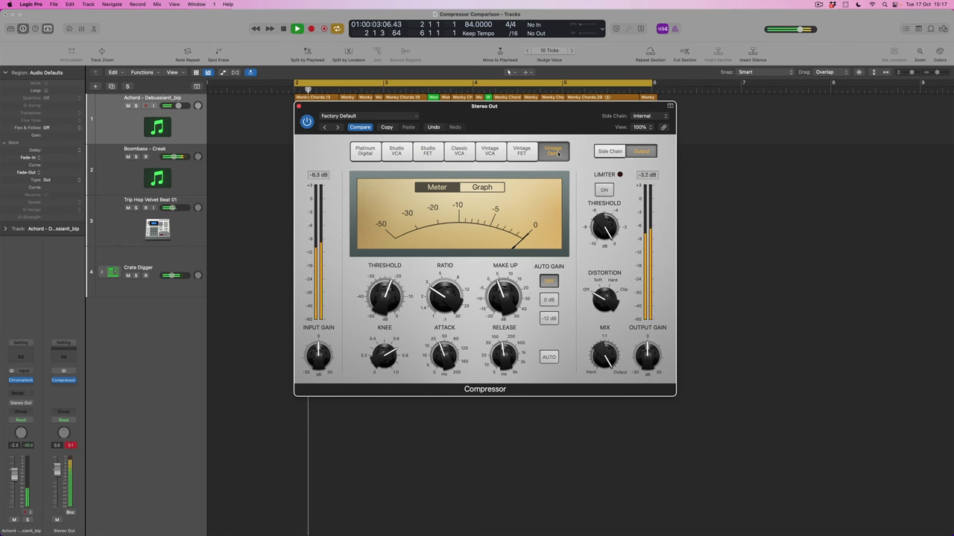
click(558, 153)
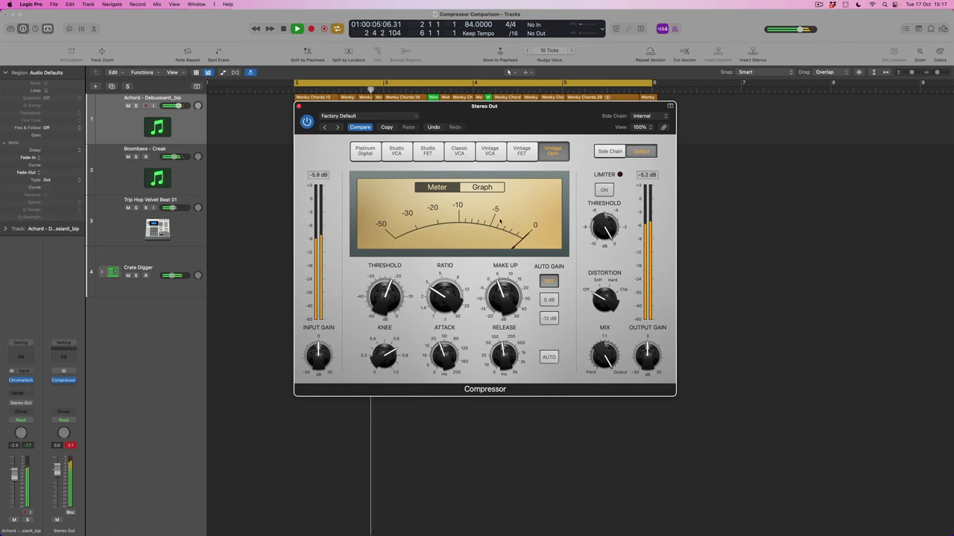
mouse_move(388, 296)
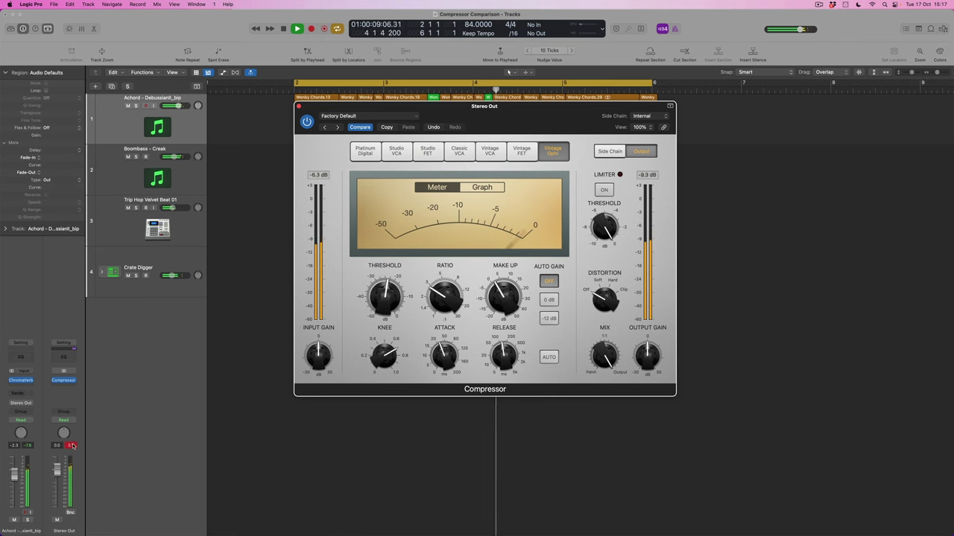
click(205, 441)
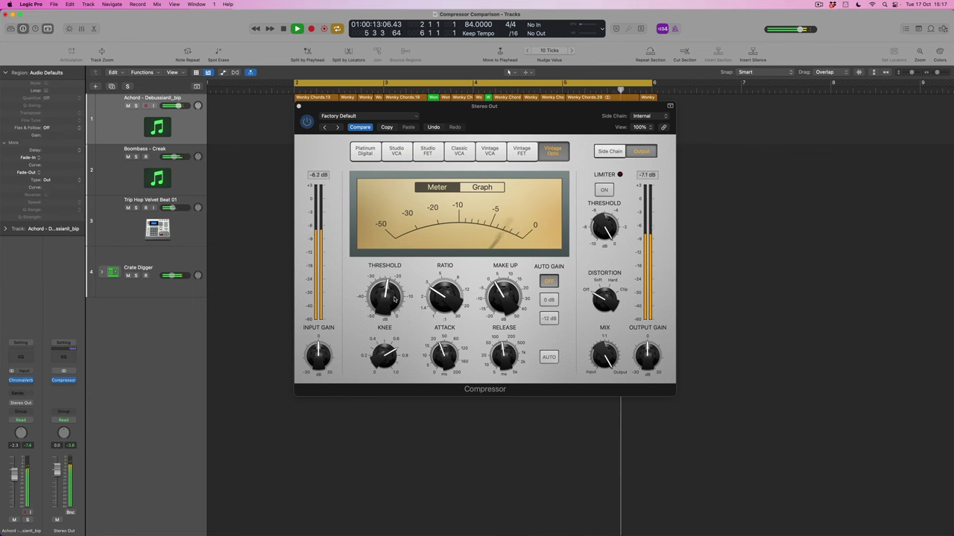
Raise the Vintage Opto make-up gain from 2.0 to 3.5 dB and A/B it against bypass.
mouse_move(391, 298)
click(508, 297)
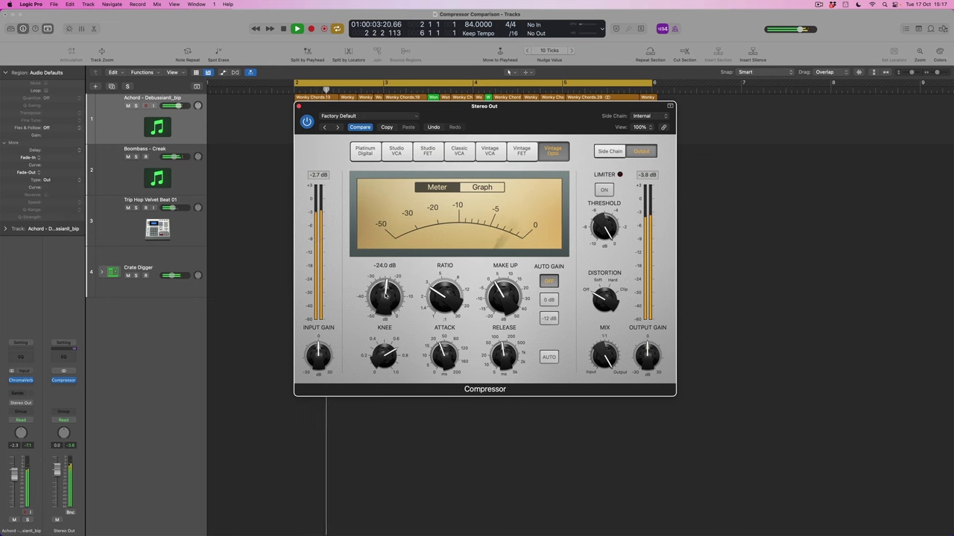
drag(508, 296, 505, 293)
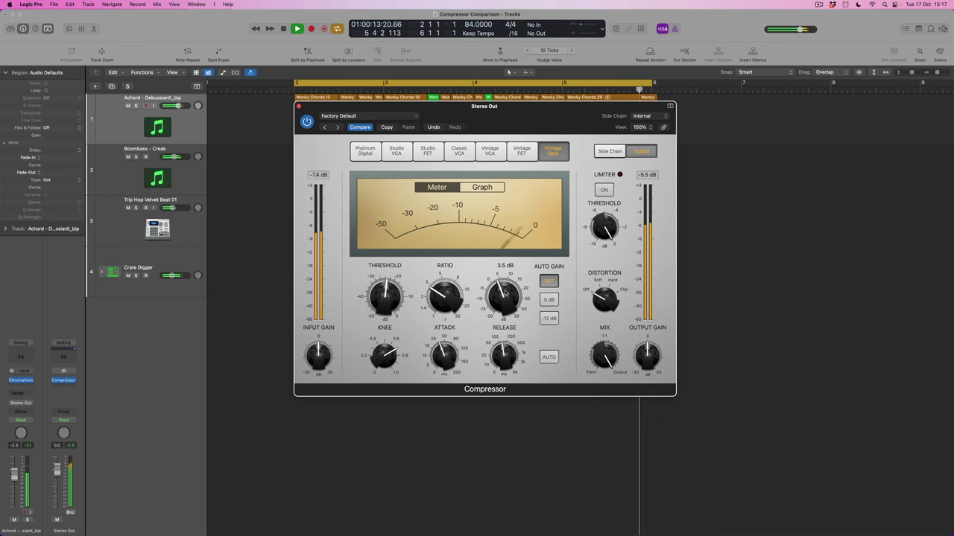
click(307, 122)
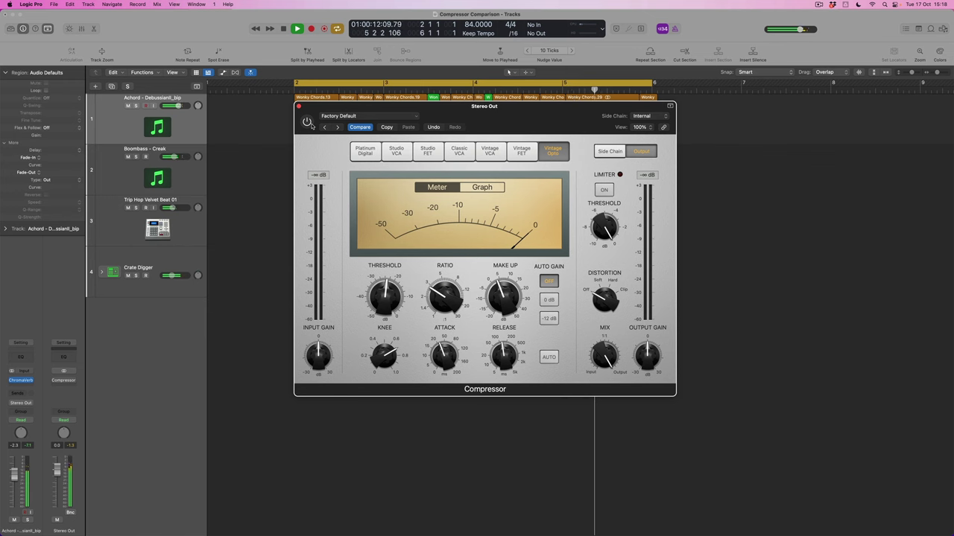
click(308, 123)
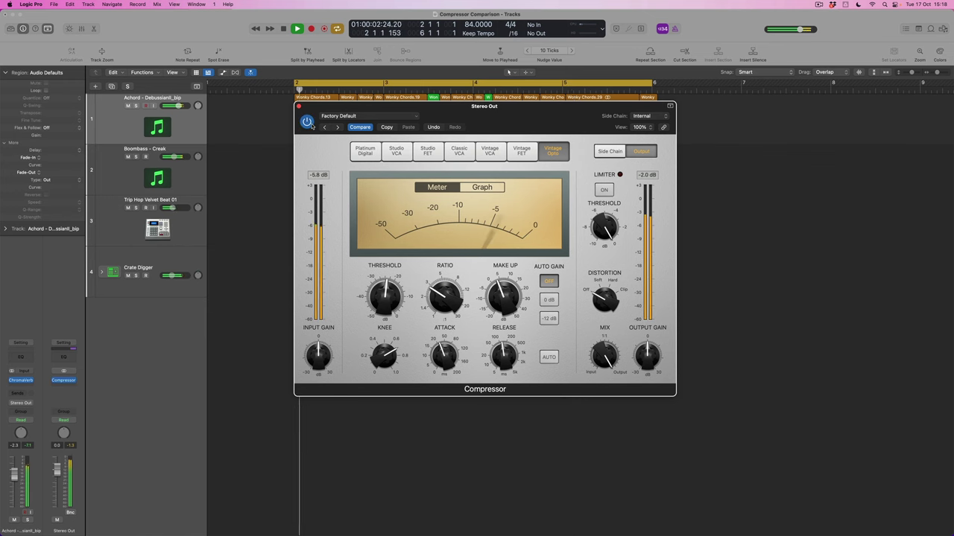